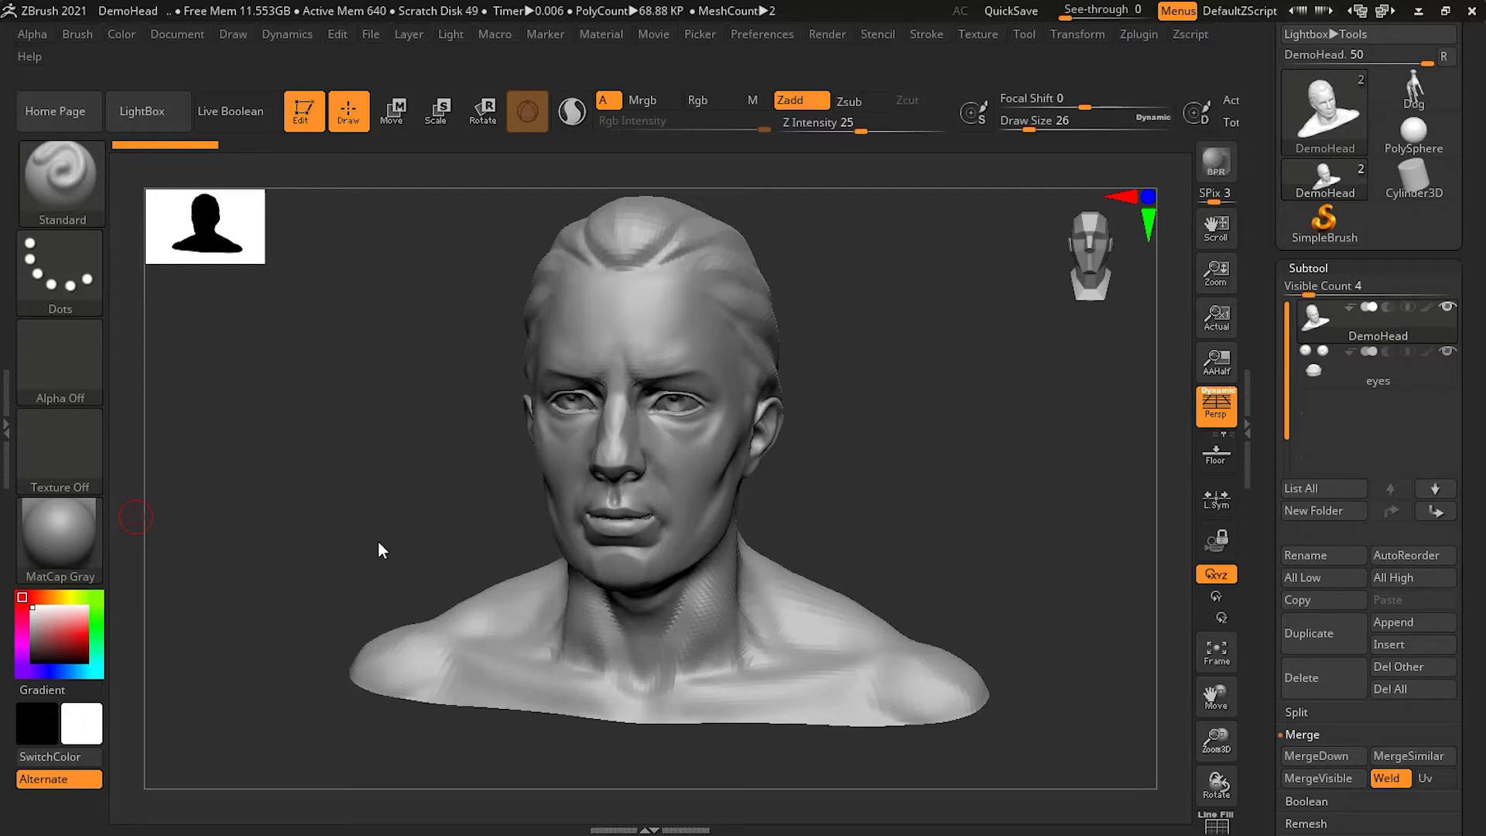
pyautogui.click(147, 115)
pyautogui.press('ctrl')
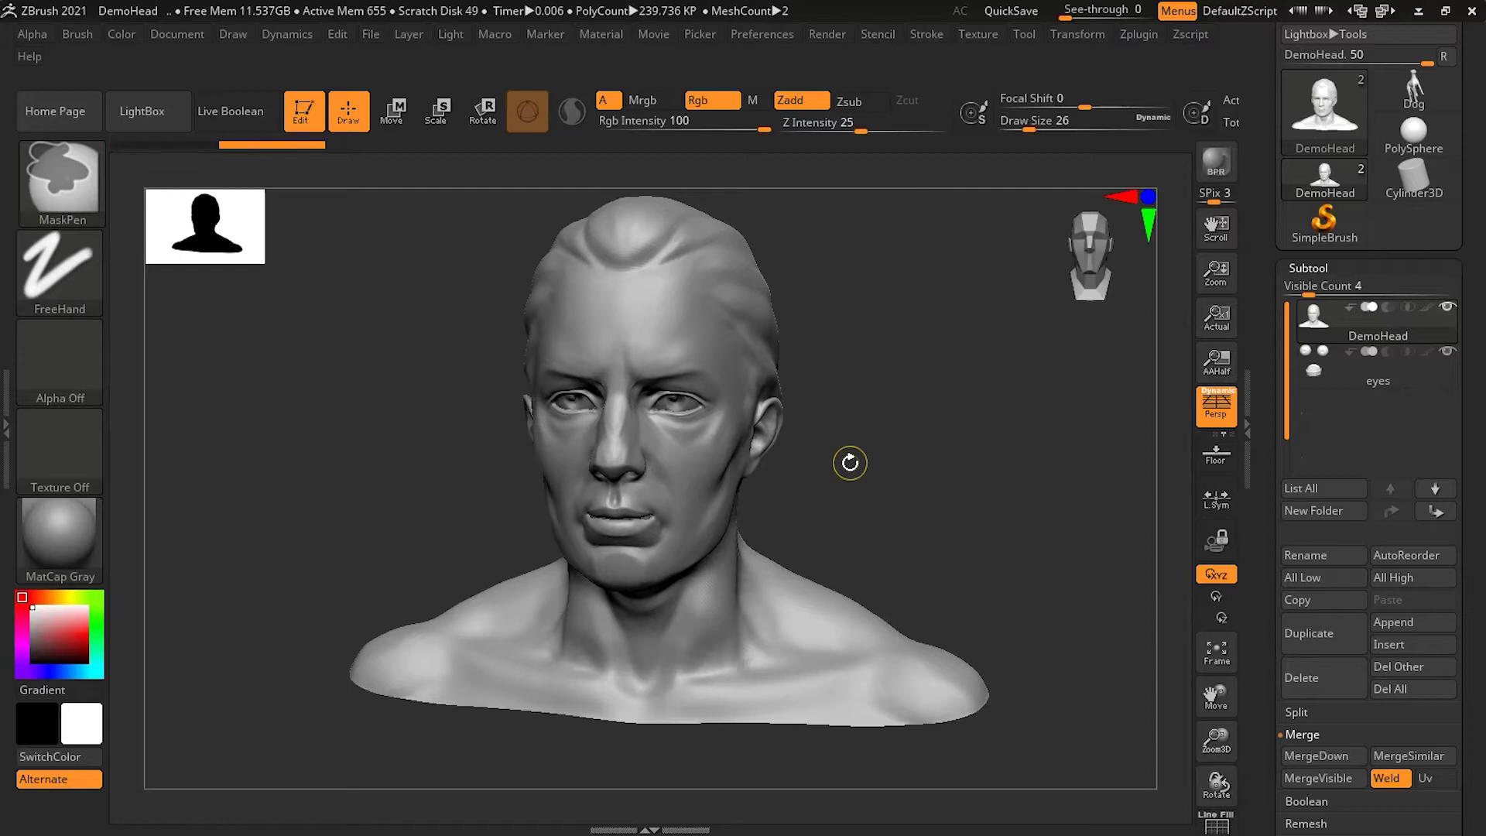
pyautogui.moveTo(819, 488)
pyautogui.mouseDown()
pyautogui.moveTo(850, 501)
pyautogui.moveTo(840, 558)
pyautogui.mouseUp()
pyautogui.moveTo(869, 484); pyautogui.dragTo(893, 479)
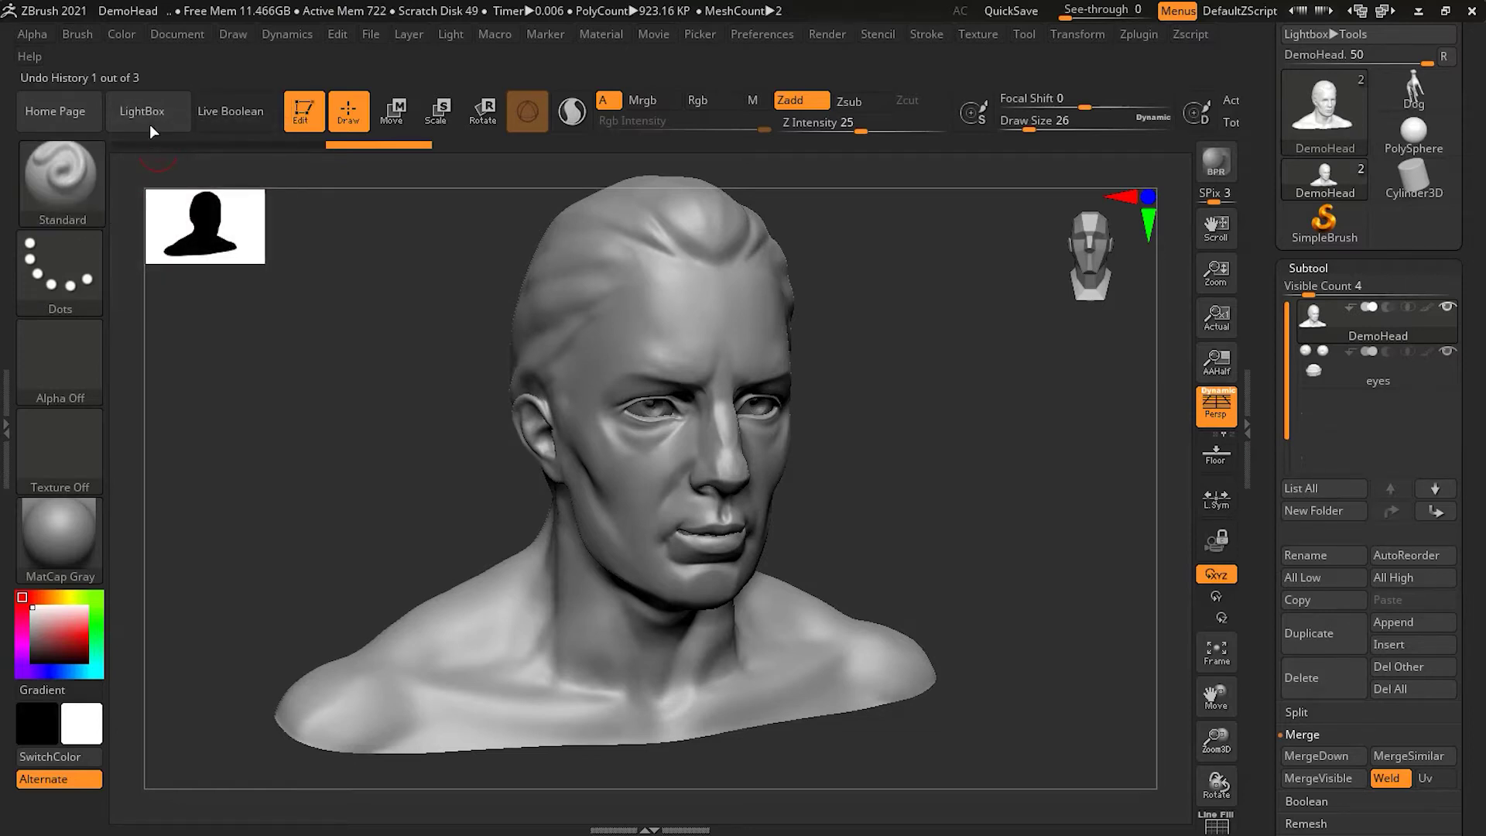
# Load the Smooth Stronger brush from the Smooth folder of the Lightbox brush library.
pyautogui.click(148, 122)
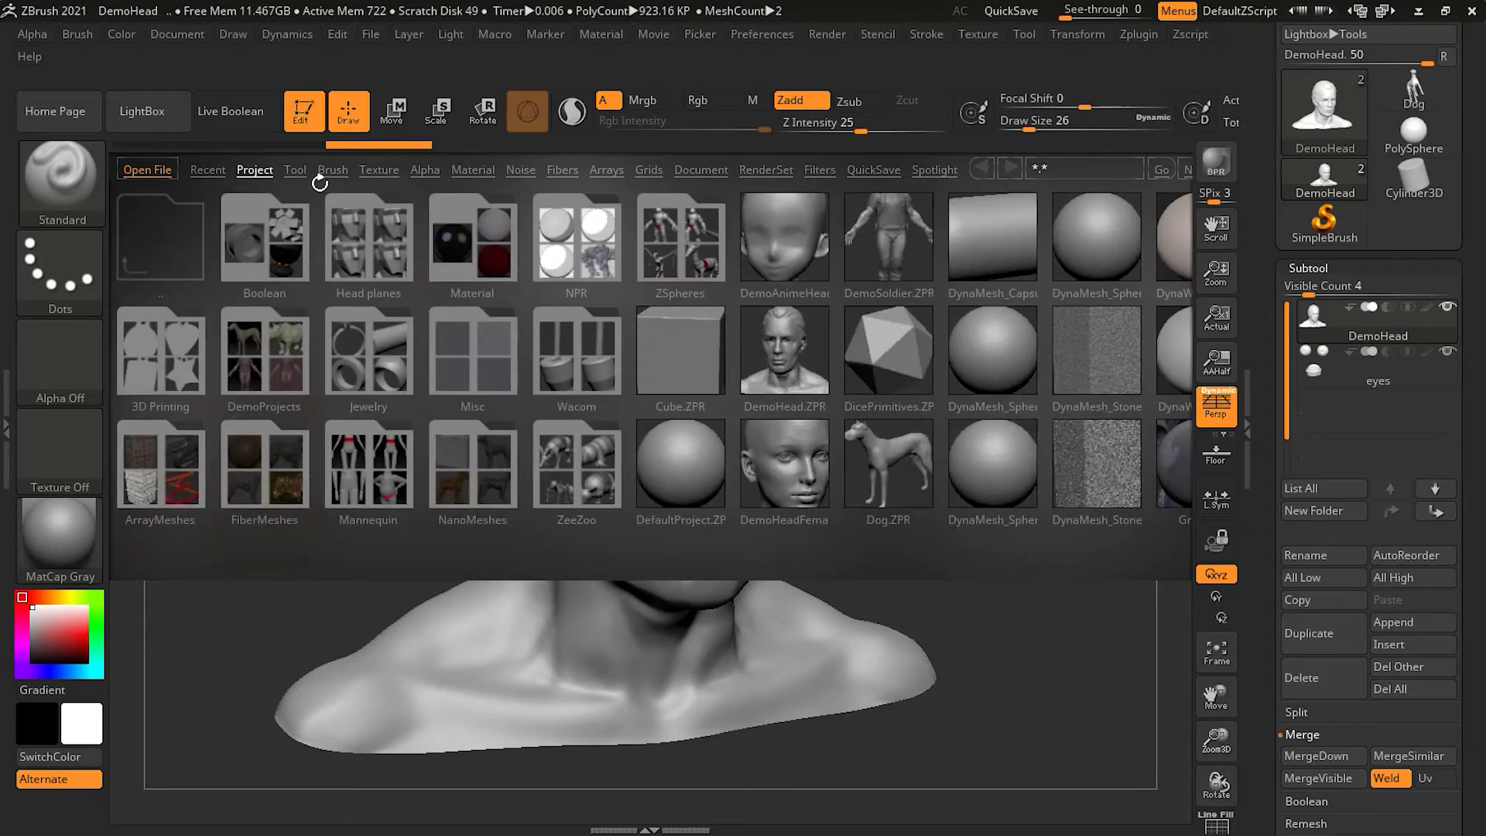
pyautogui.click(333, 170)
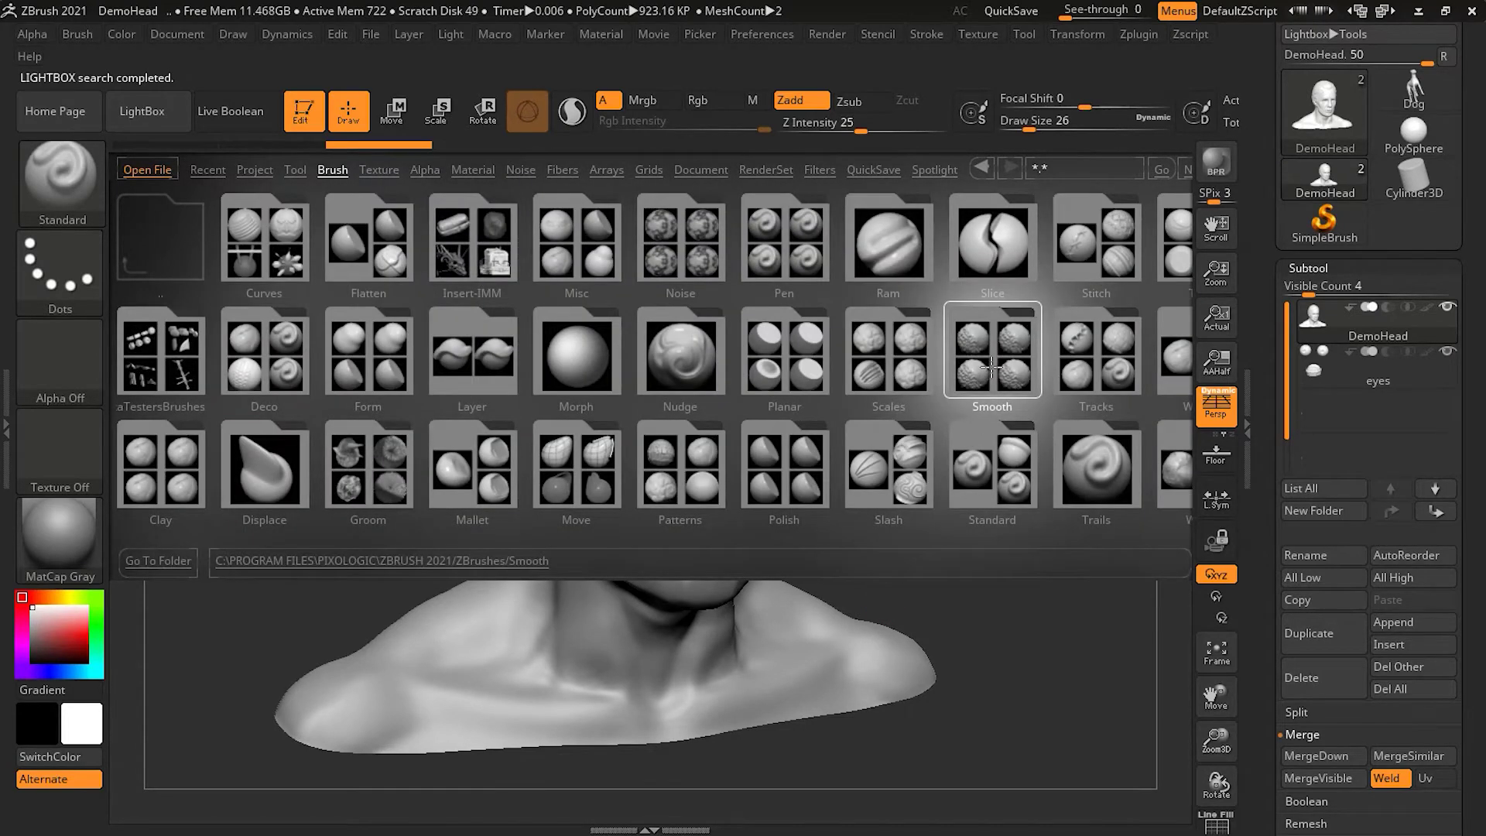
pyautogui.click(991, 367)
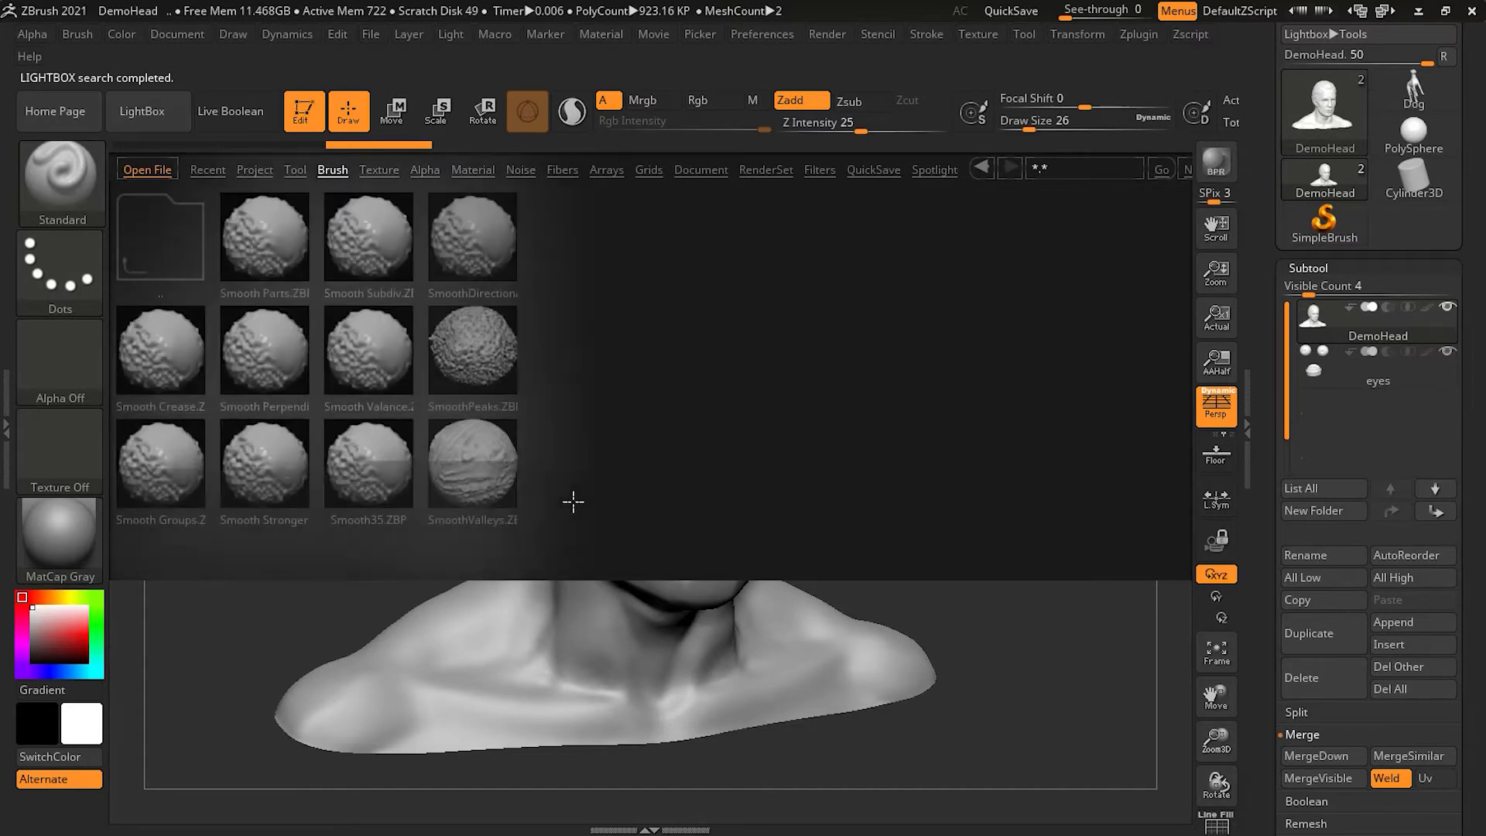
pyautogui.doubleClick(277, 468)
pyautogui.click(233, 513)
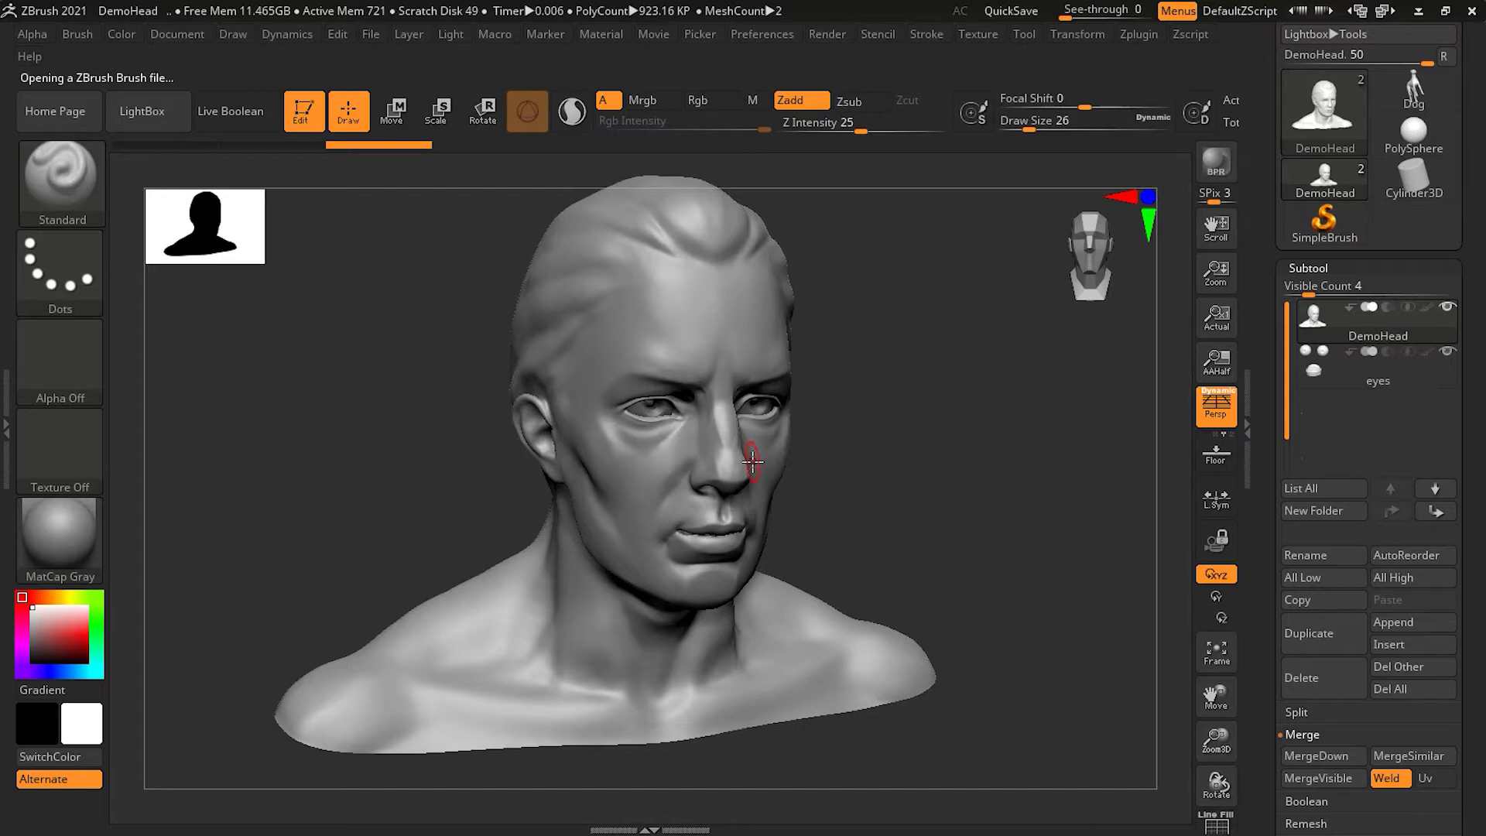
# Enlarge the brush to draw size 58 and lower the head to subdivision level 1.
pyautogui.press(']')
pyautogui.press(']')
pyautogui.press('shift')
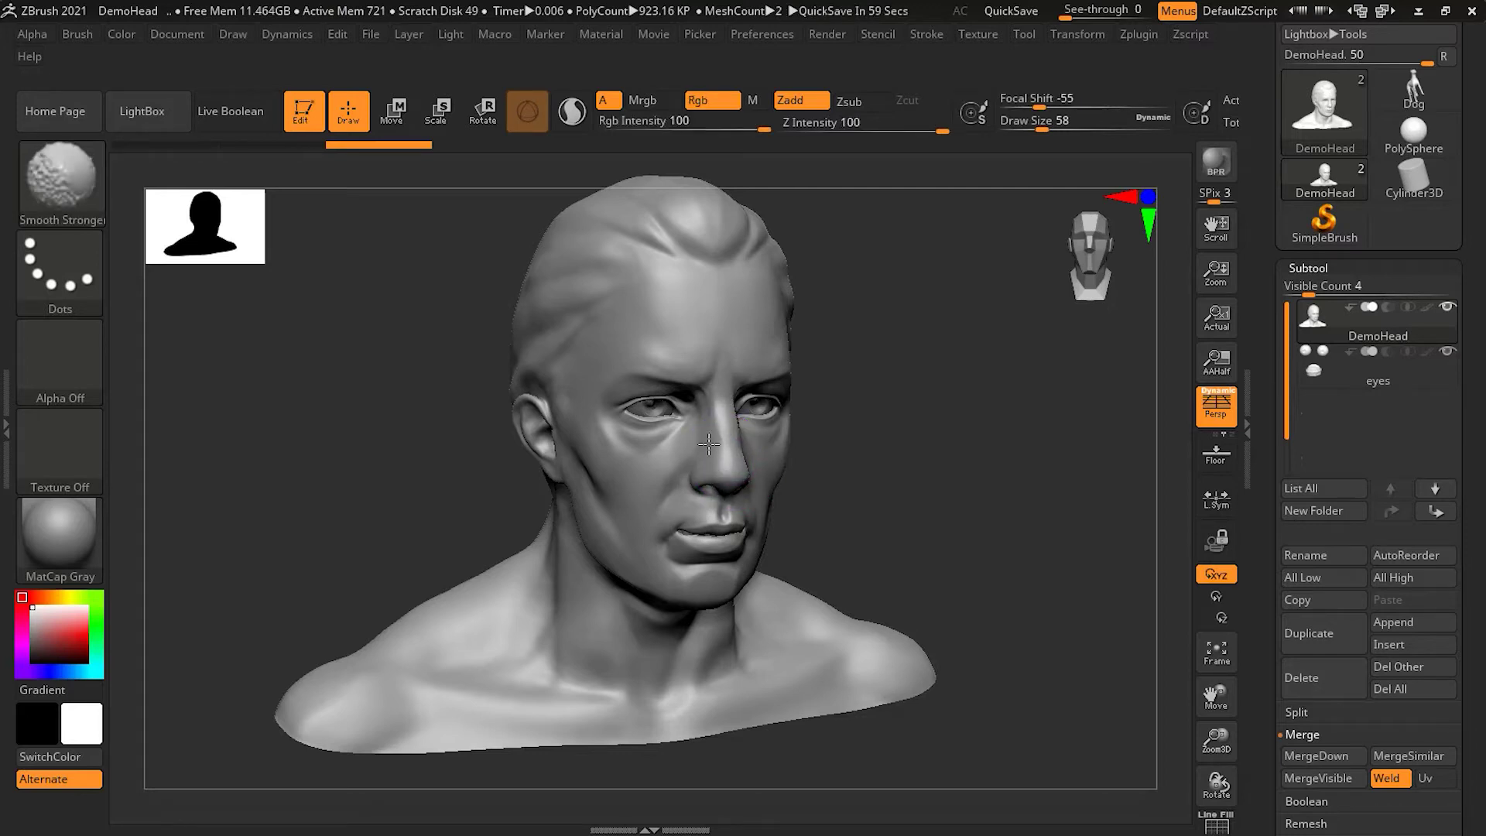
pyautogui.moveTo(1474, 646); pyautogui.dragTo(1475, 494)
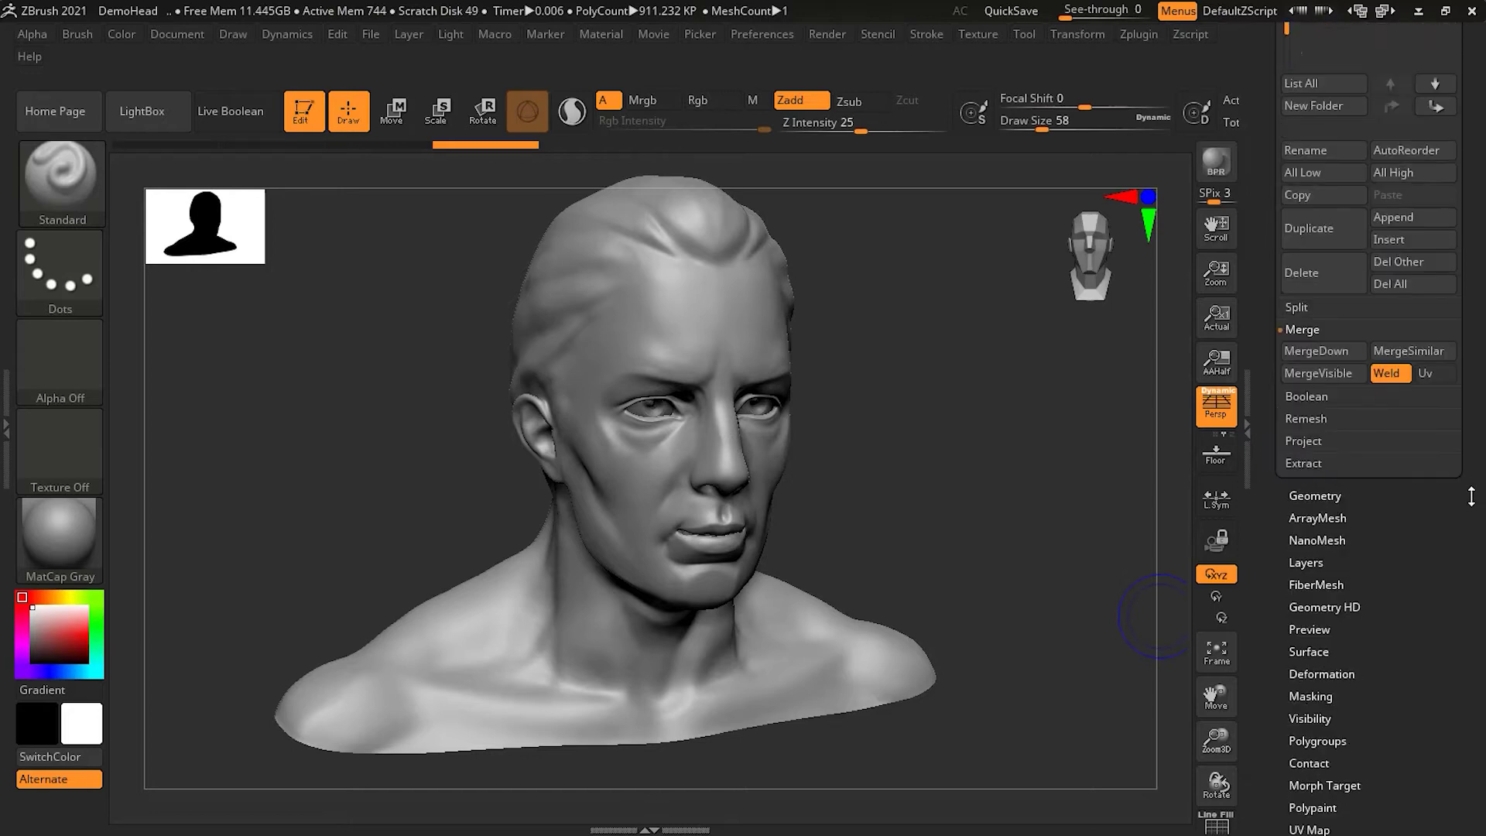
pyautogui.click(1316, 507)
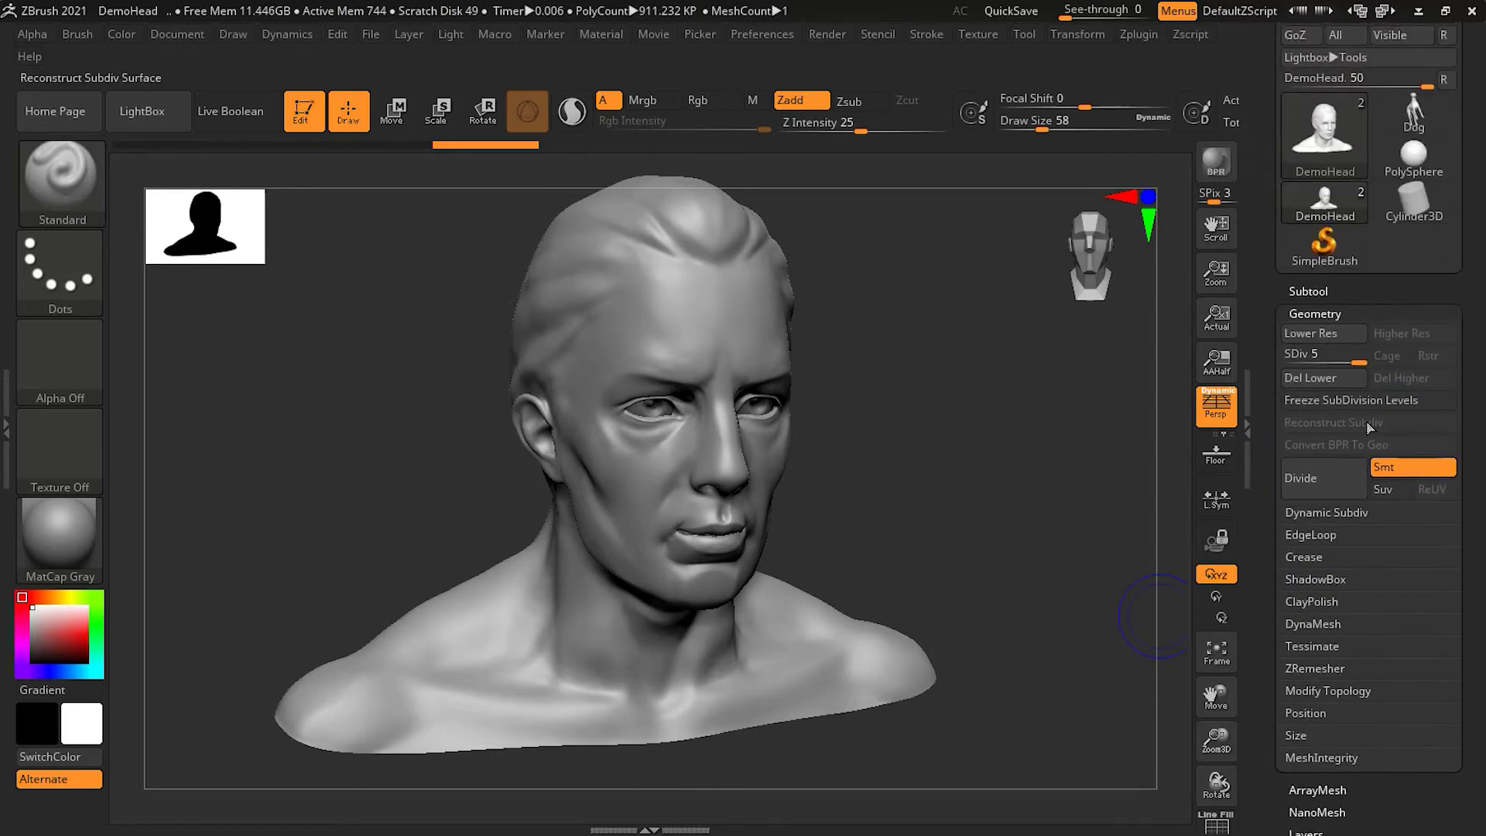
pyautogui.moveTo(1358, 361); pyautogui.dragTo(1286, 355)
pyautogui.press('shift')
pyautogui.keyDown('shift'); pyautogui.moveTo(735, 459); pyautogui.dragTo(724, 464); pyautogui.keyUp('shift')
pyautogui.hotkey('ctrl', 'z')
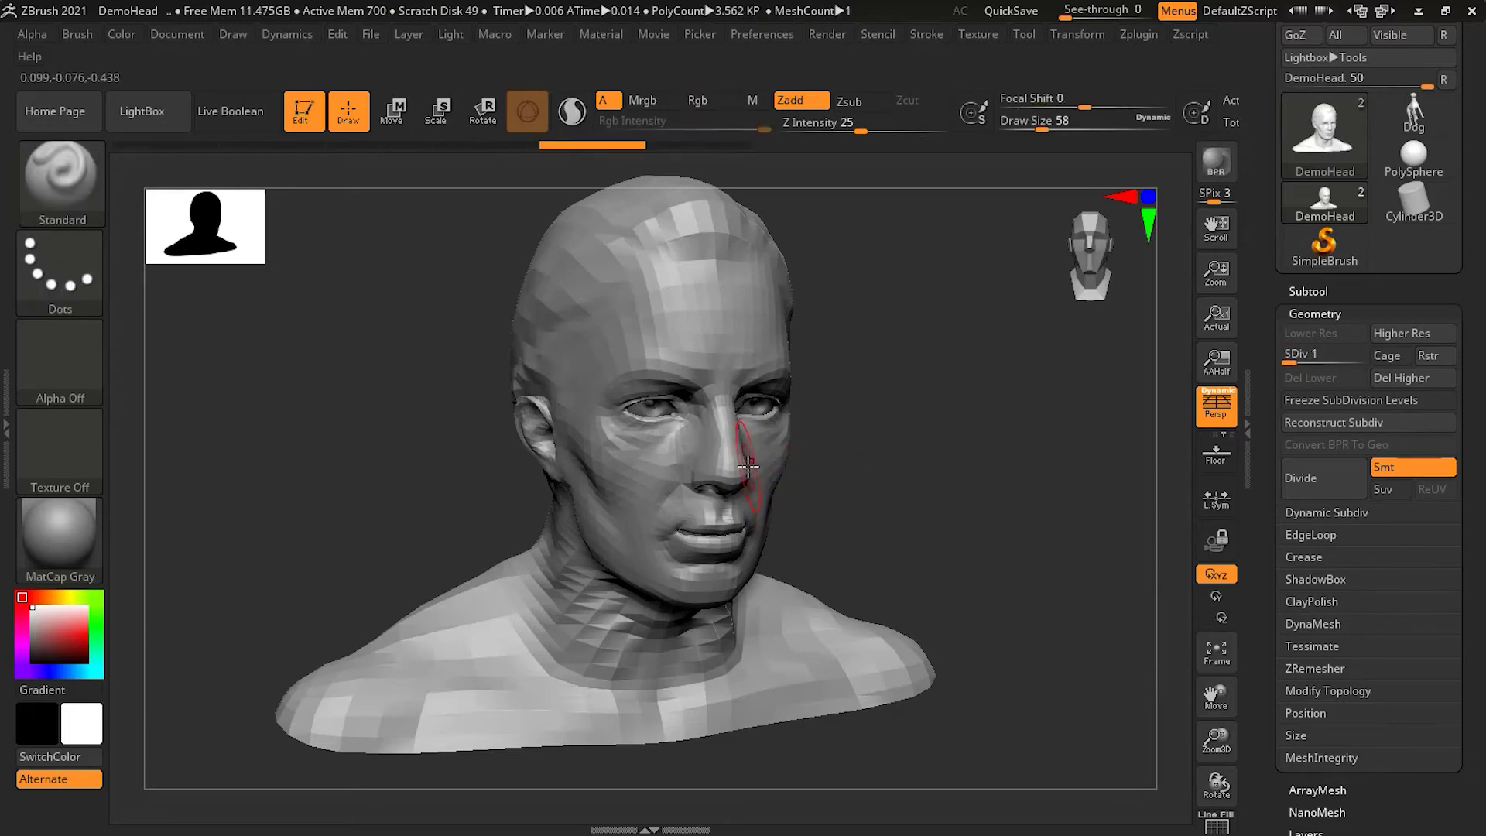
# Flatten the nose with Smooth Stronger at draw size 38, and return the head to subdivision level 5.
pyautogui.press('[')
pyautogui.keyDown('shift'); pyautogui.moveTo(728, 463); pyautogui.dragTo(724, 422); pyautogui.keyUp('shift')
pyautogui.moveTo(1290, 361); pyautogui.dragTo(1383, 362)
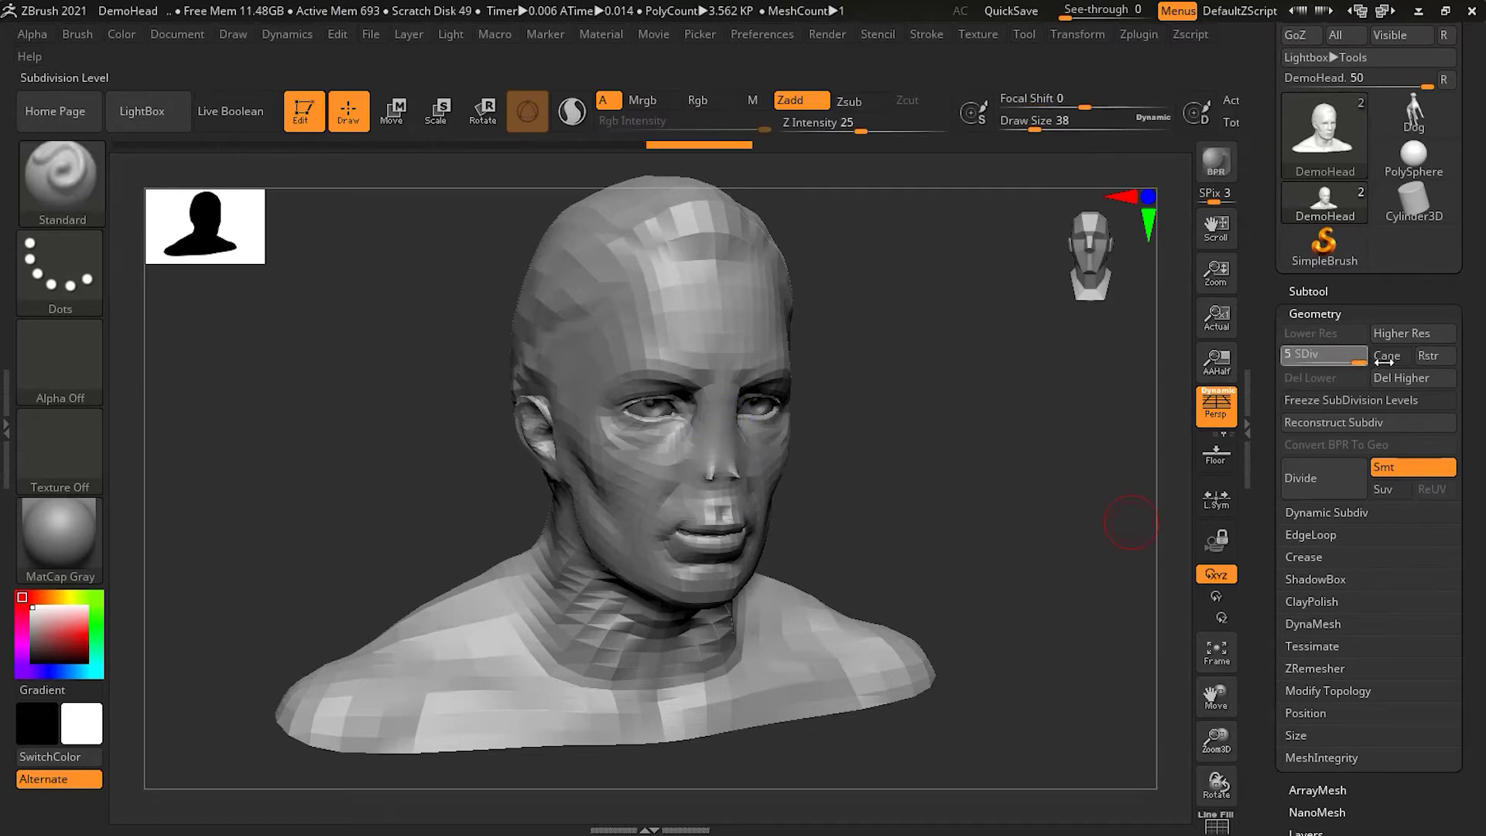
pyautogui.press('shift')
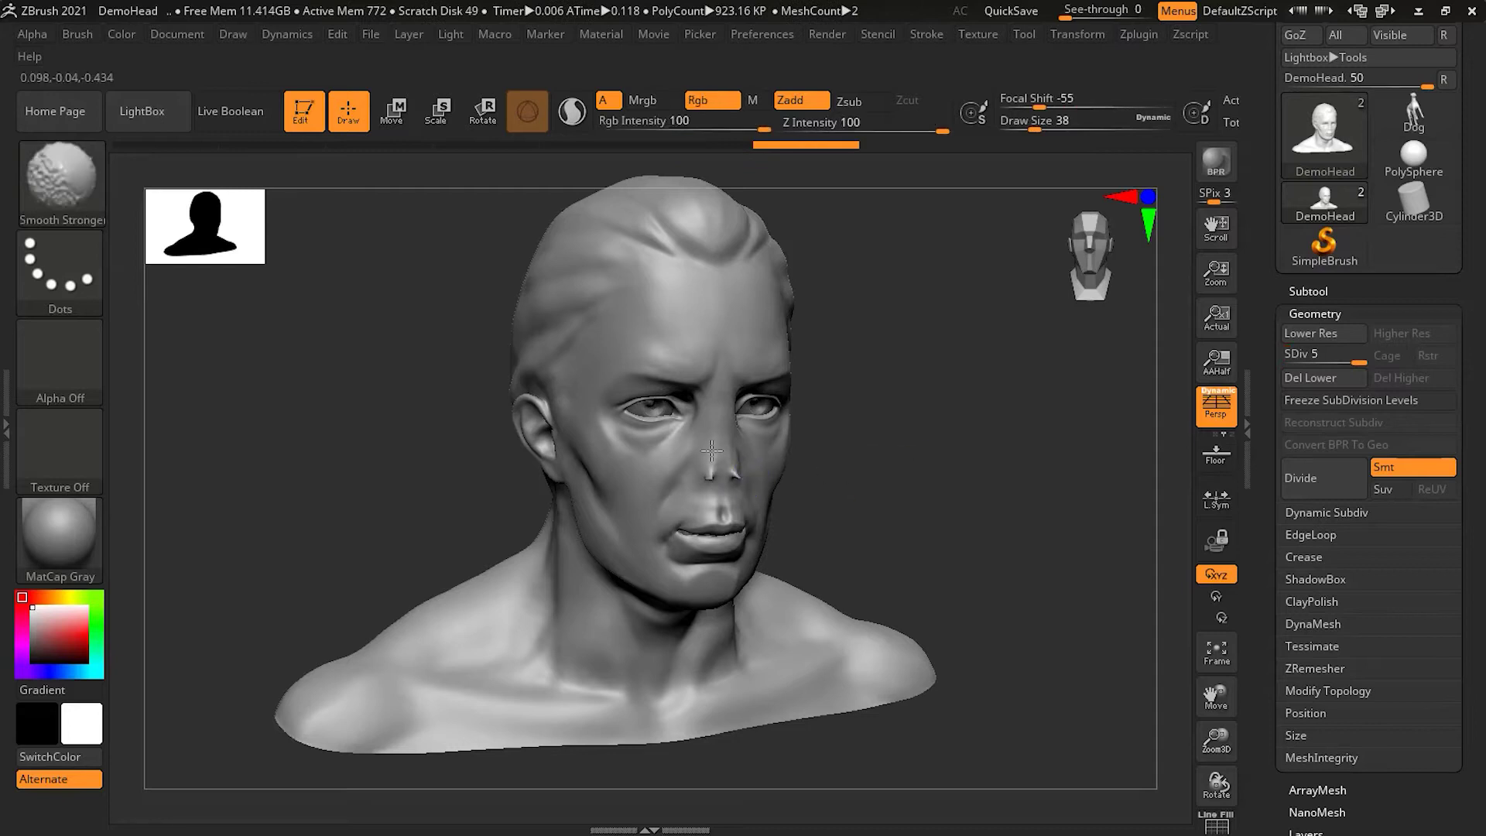
pyautogui.moveTo(962, 475)
pyautogui.mouseDown()
pyautogui.moveTo(801, 476)
pyautogui.moveTo(1013, 476)
pyautogui.mouseUp()
pyautogui.keyDown('alt'); pyautogui.moveTo(999, 544); pyautogui.dragTo(905, 541); pyautogui.keyUp('alt')
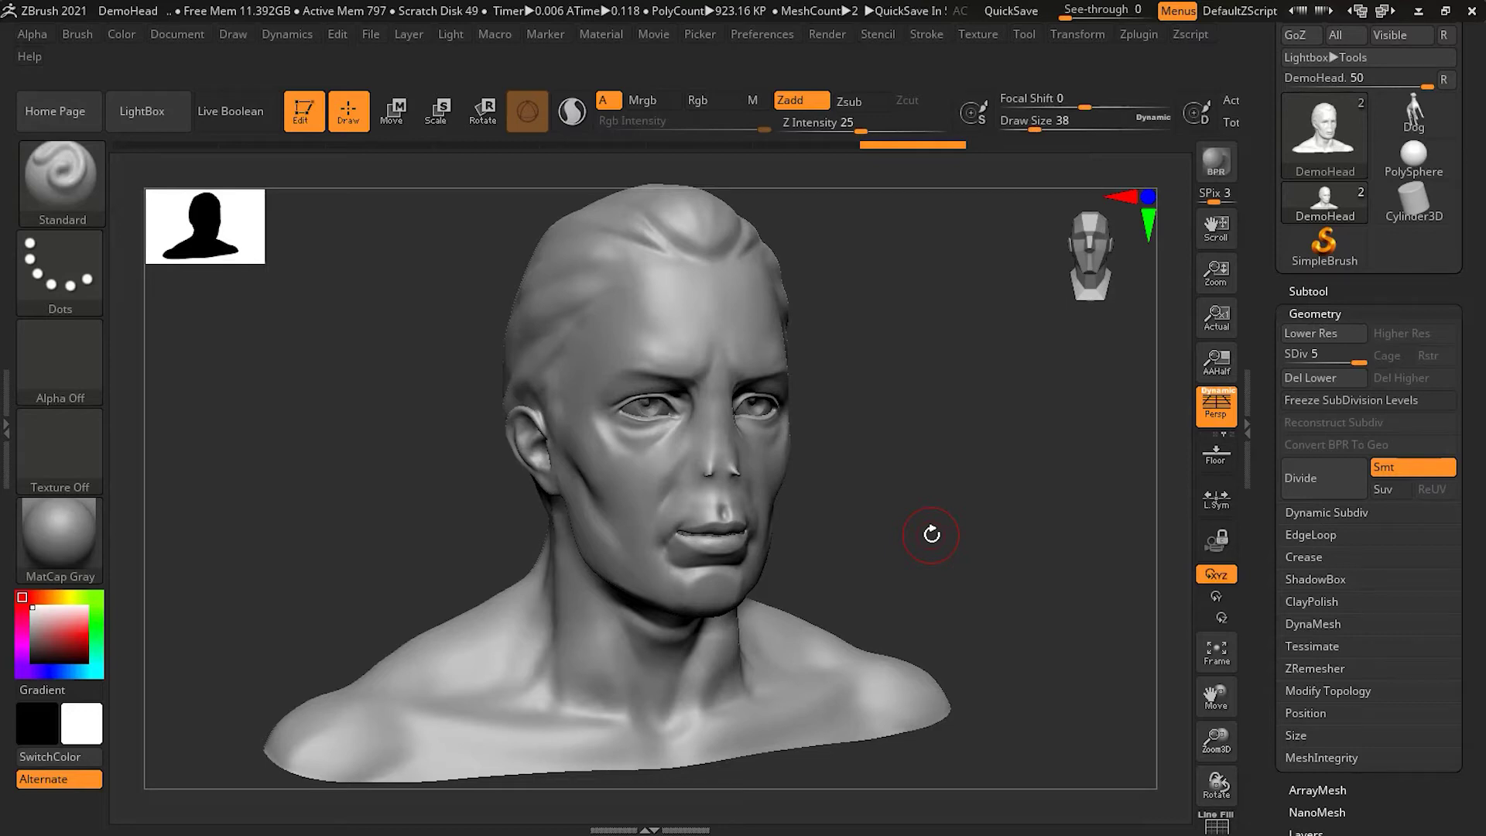
# Choose the IMM BParts insert brush and select its Nose mesh.
pyautogui.click(79, 184)
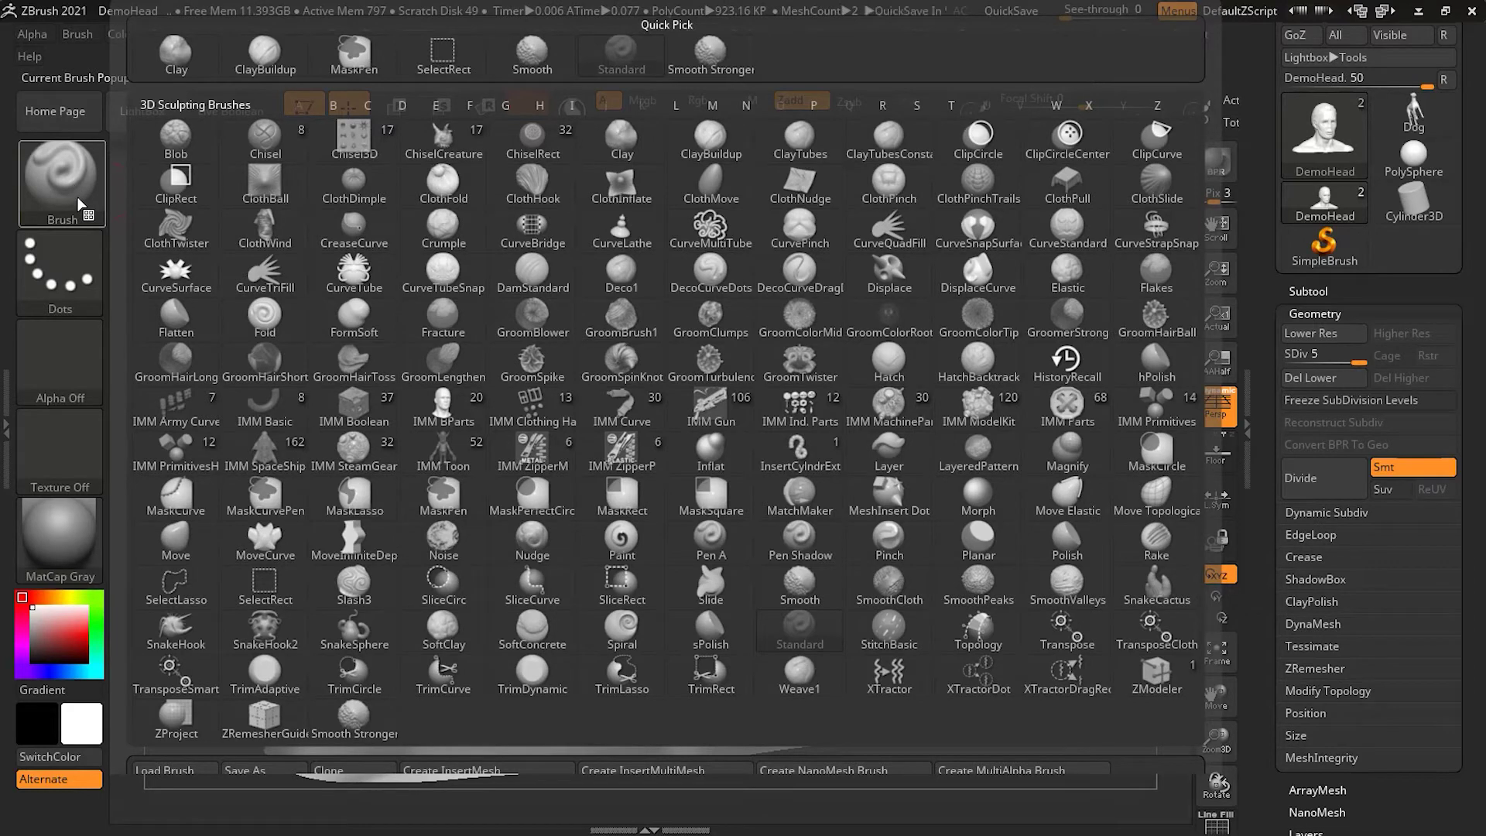
pyautogui.press('i')
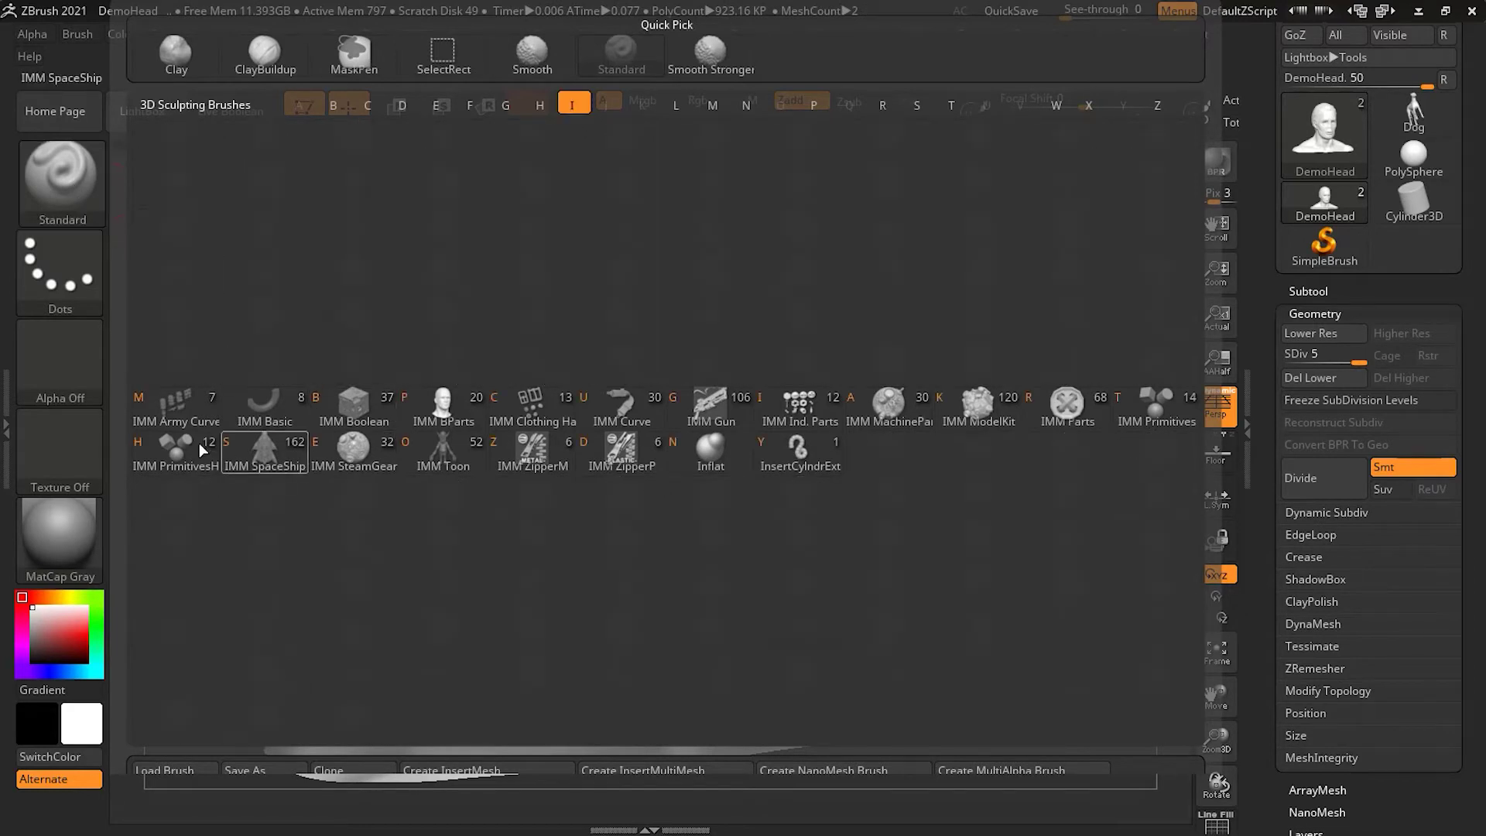
pyautogui.moveTo(178, 421)
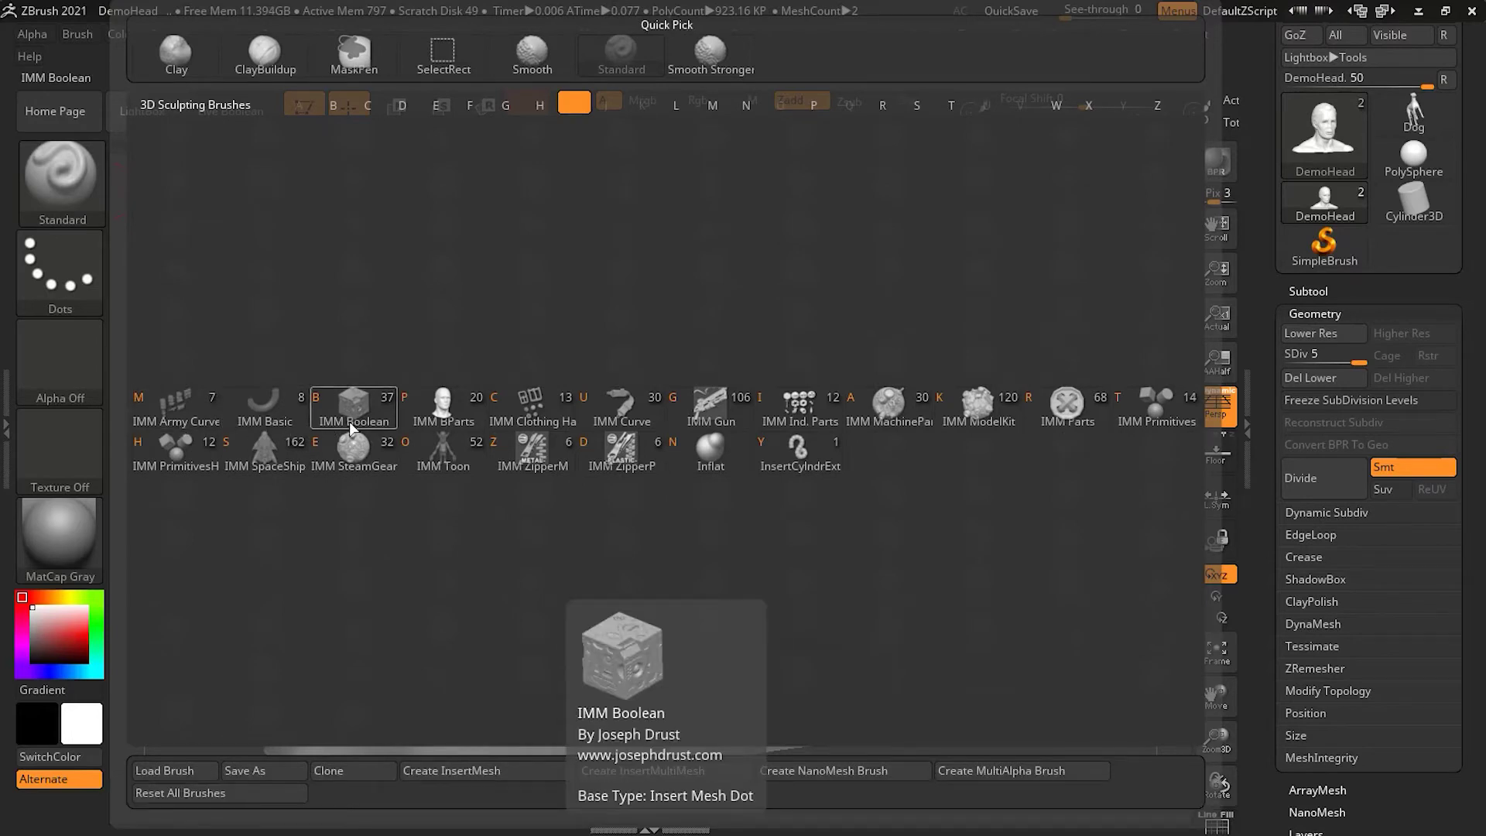
pyautogui.click(461, 417)
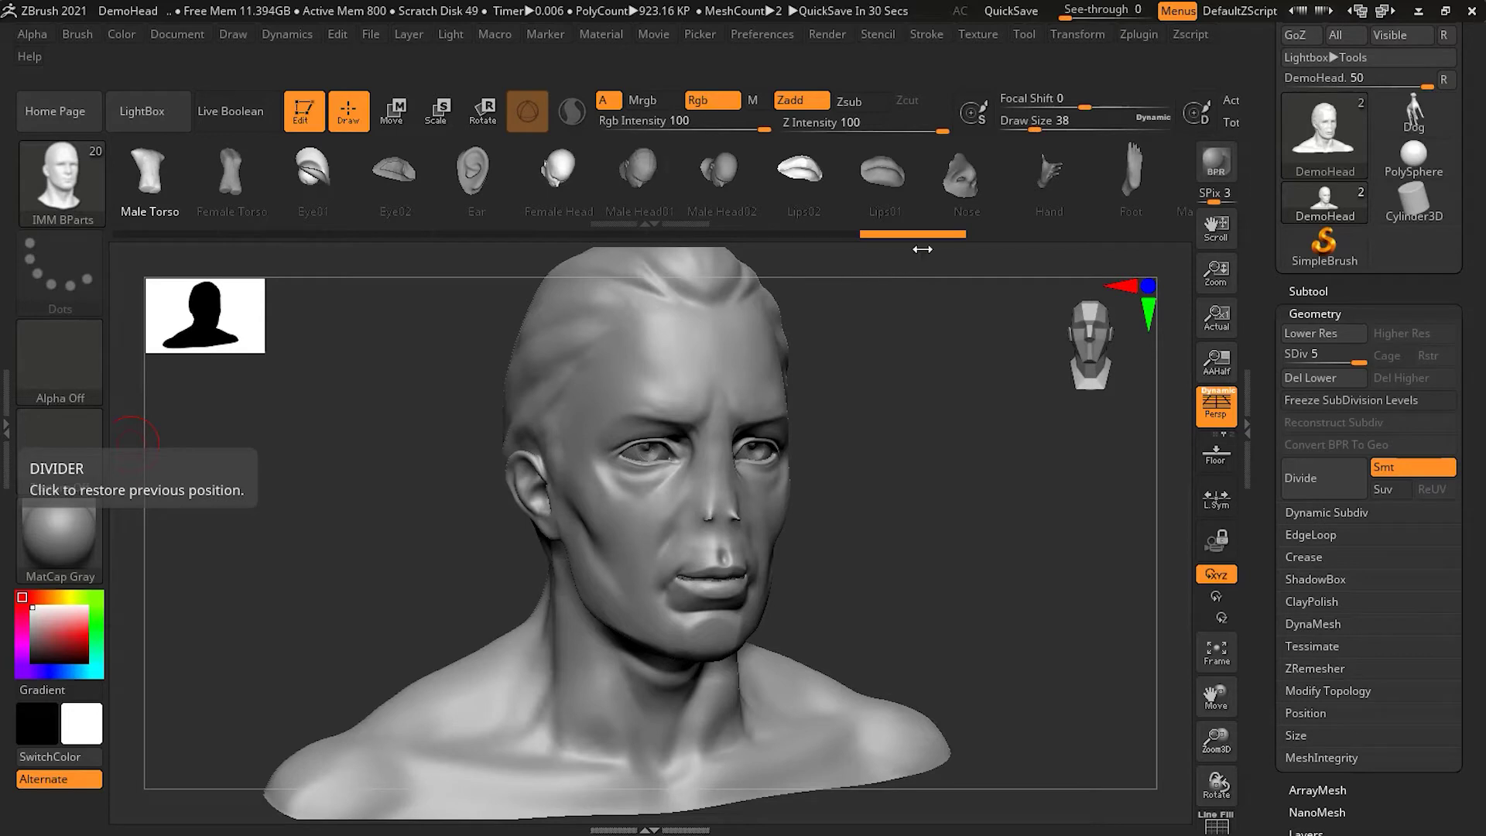
pyautogui.moveTo(1055, 225); pyautogui.dragTo(1119, 185)
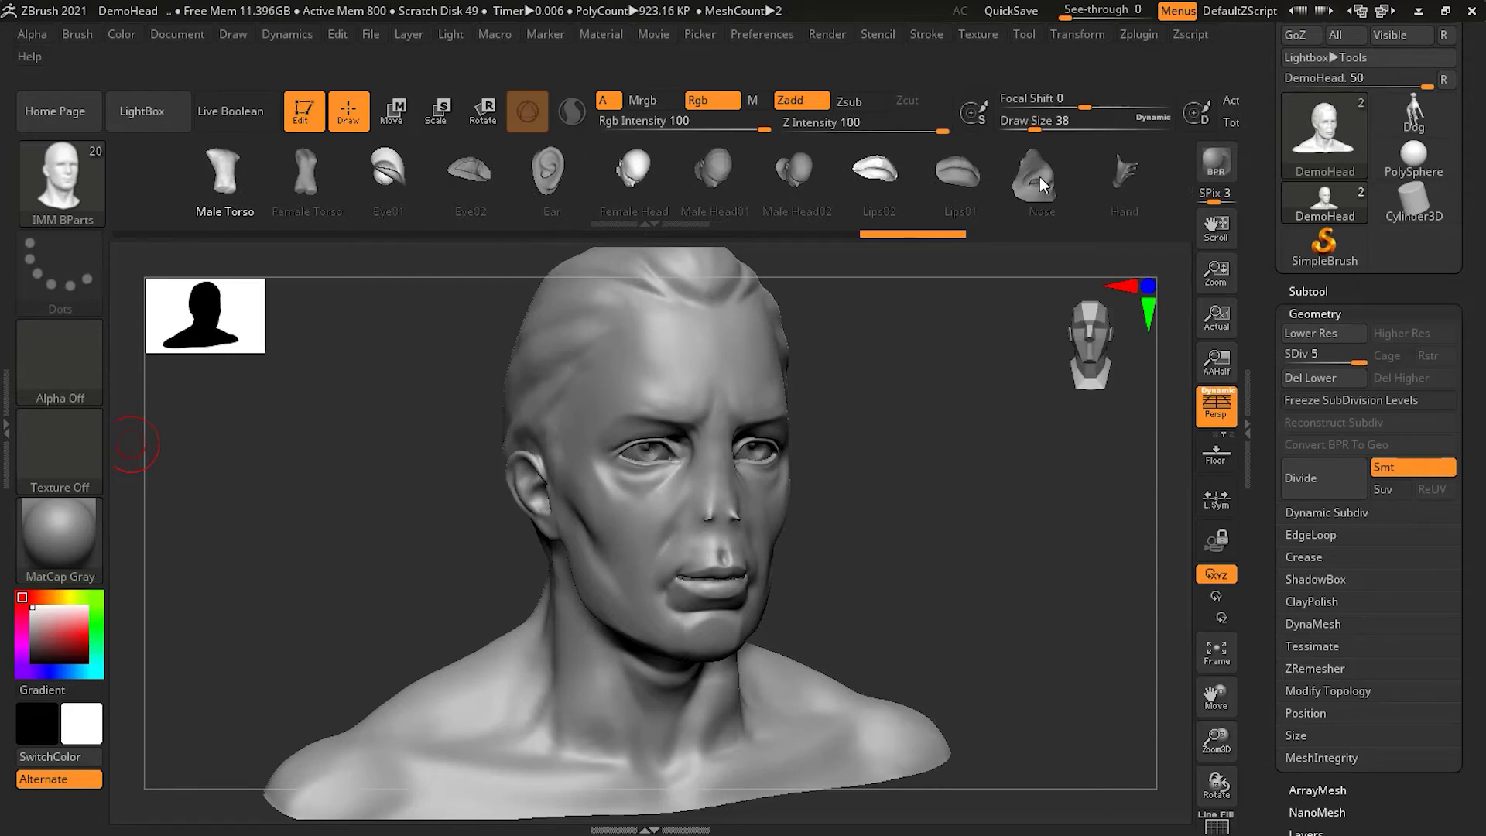
pyautogui.click(1040, 183)
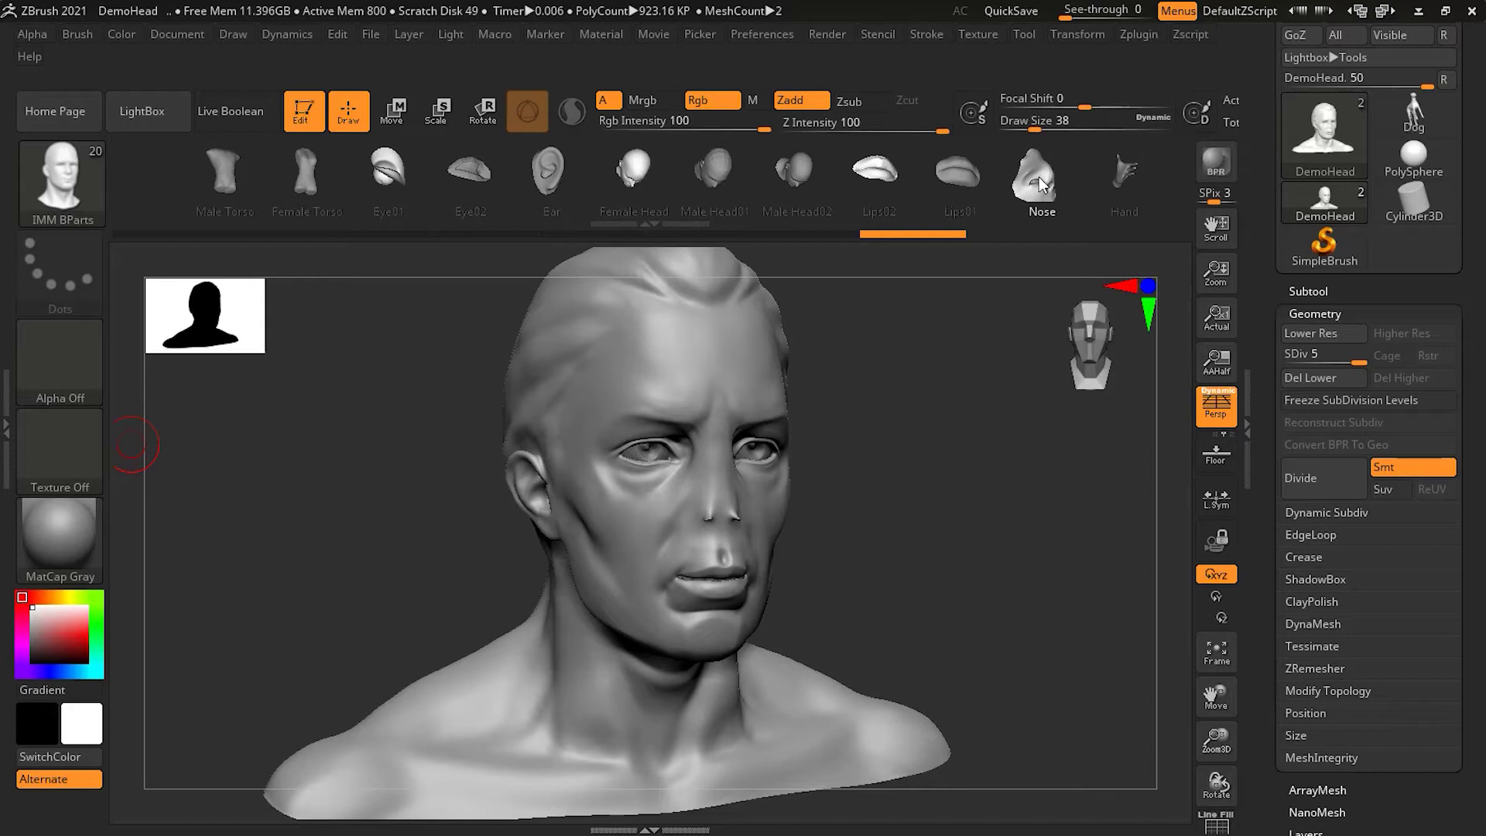
# Try to insert the nose mesh on the face, first at subdivision level 5 and again at level 1.
pyautogui.click(722, 501)
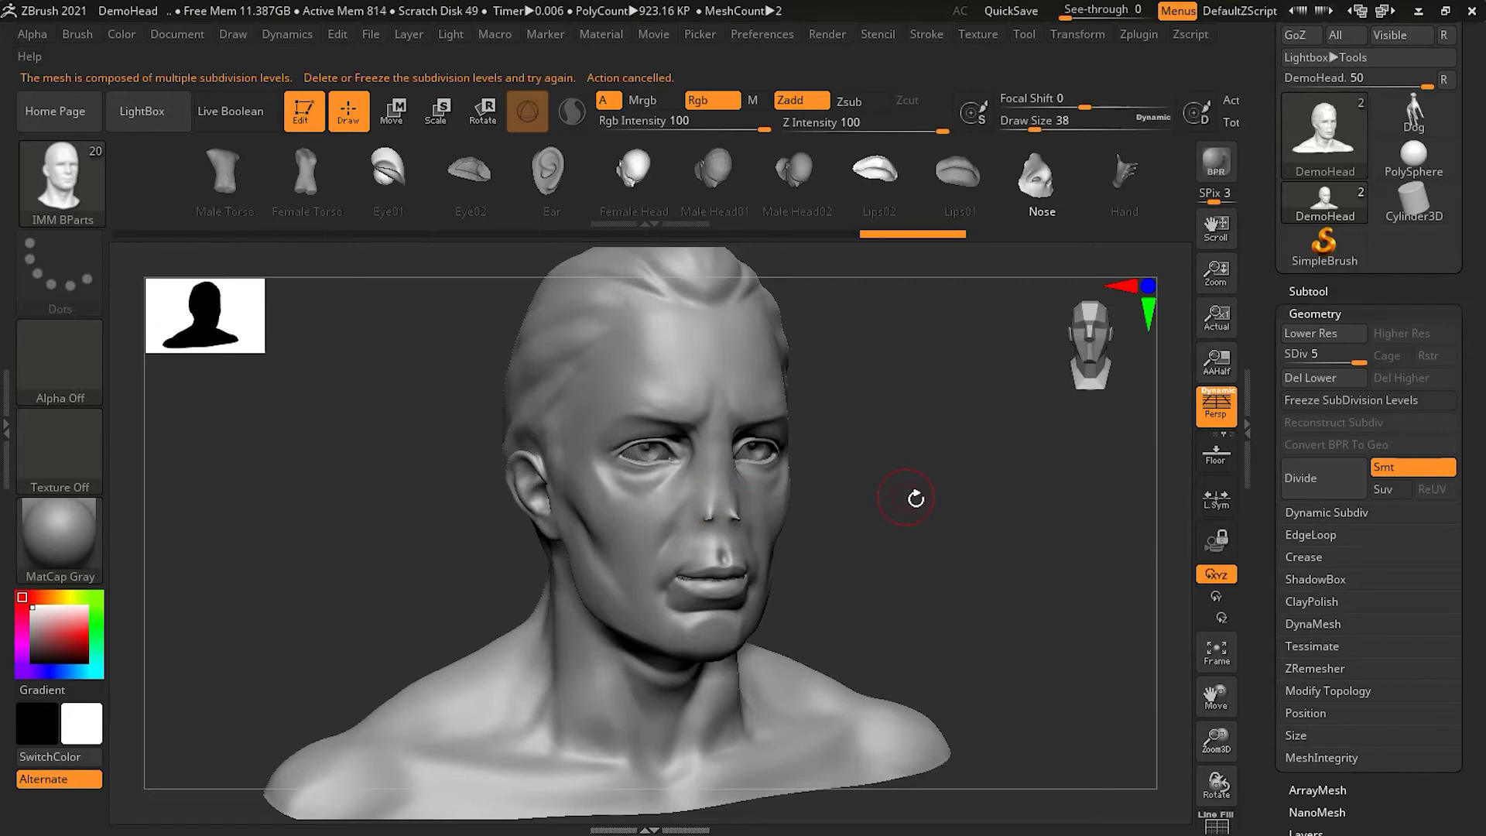
pyautogui.moveTo(905, 495); pyautogui.dragTo(893, 495)
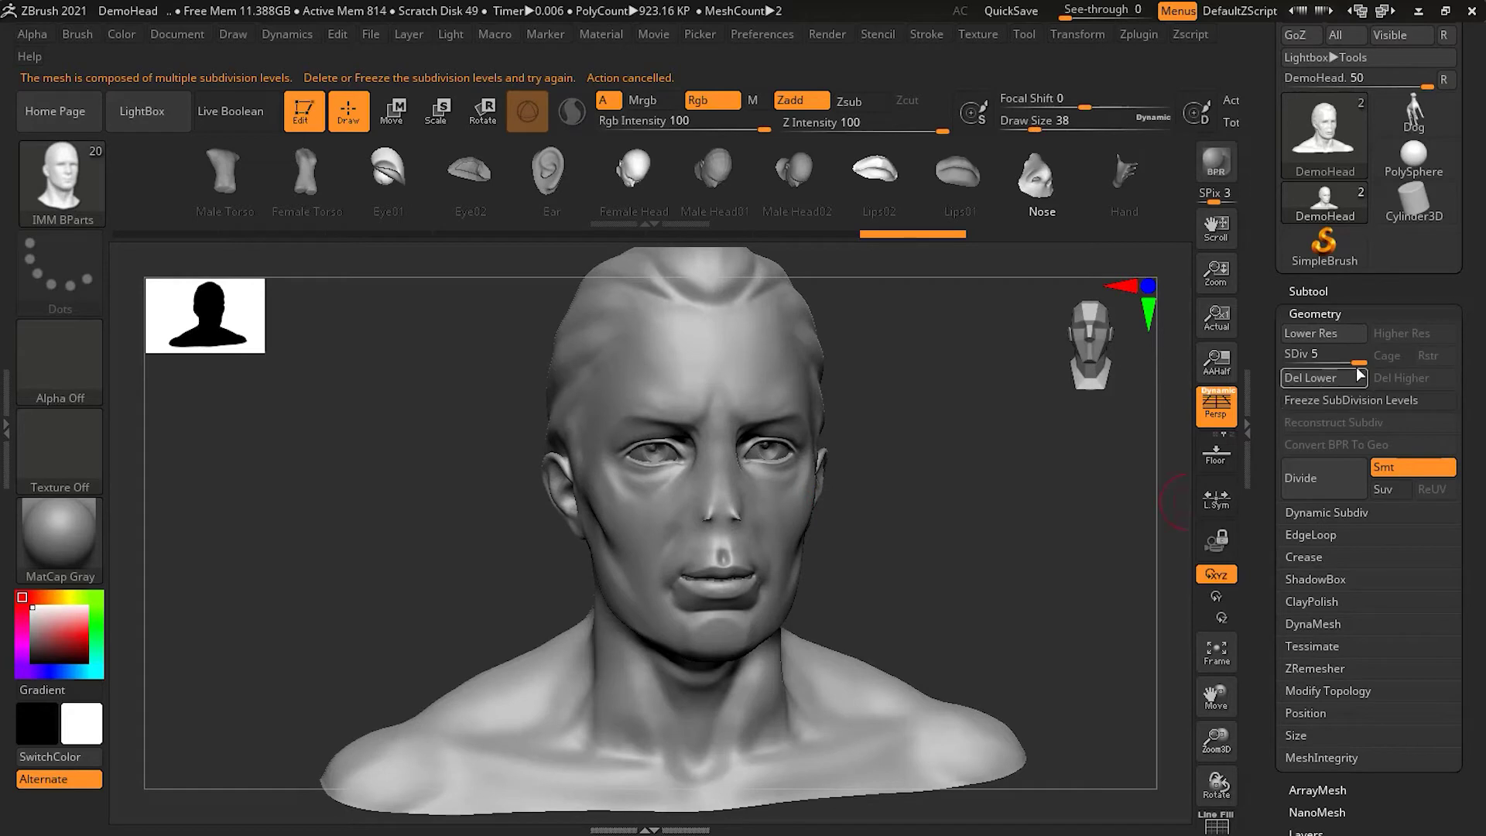
pyautogui.moveTo(1315, 357); pyautogui.dragTo(1287, 362)
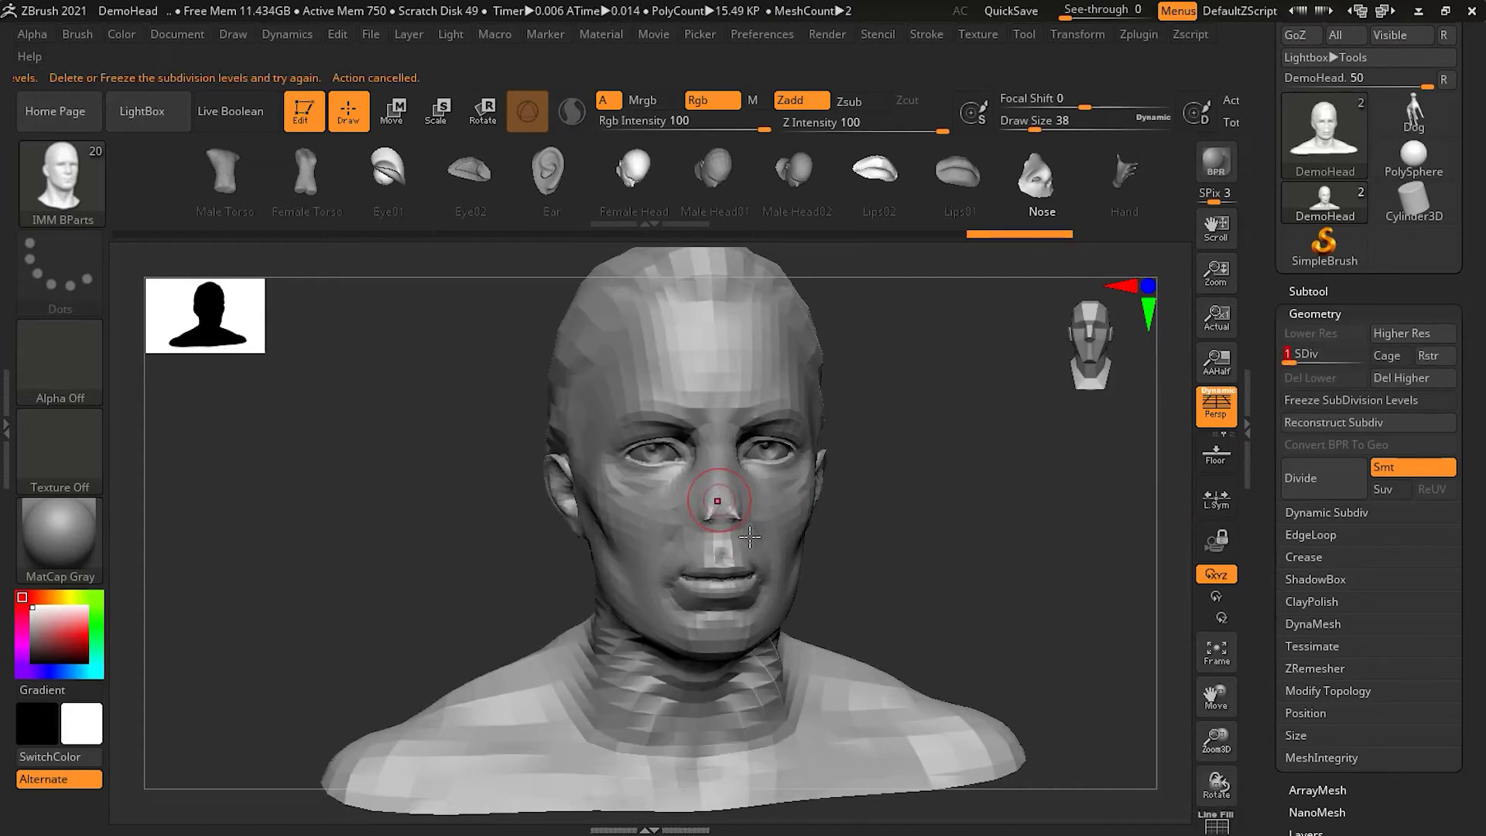
pyautogui.click(760, 559)
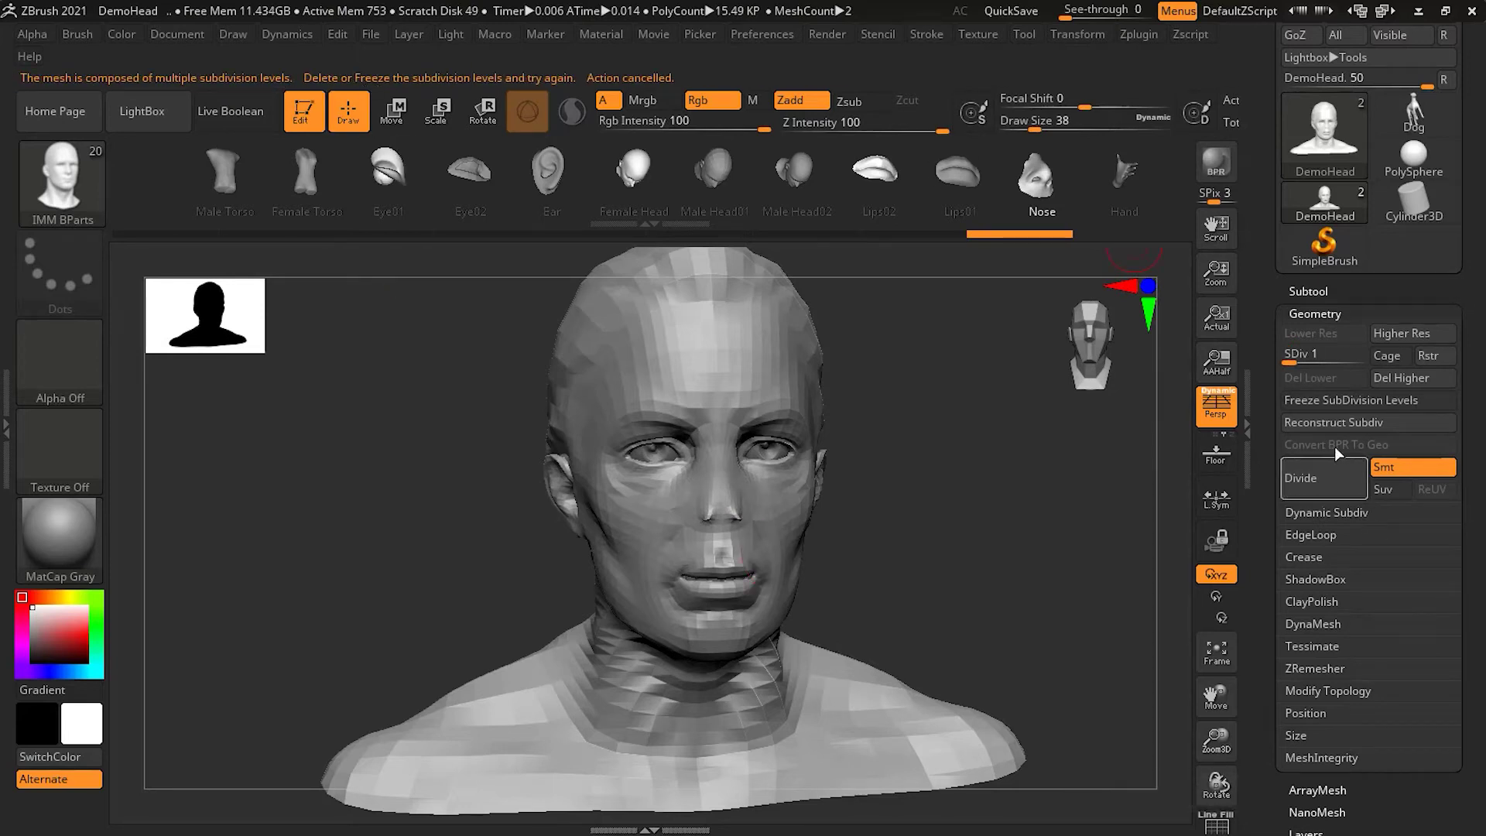
# Delete the head's higher subdivision levels and insert the nose mesh over the flattened nose area.
pyautogui.click(1418, 381)
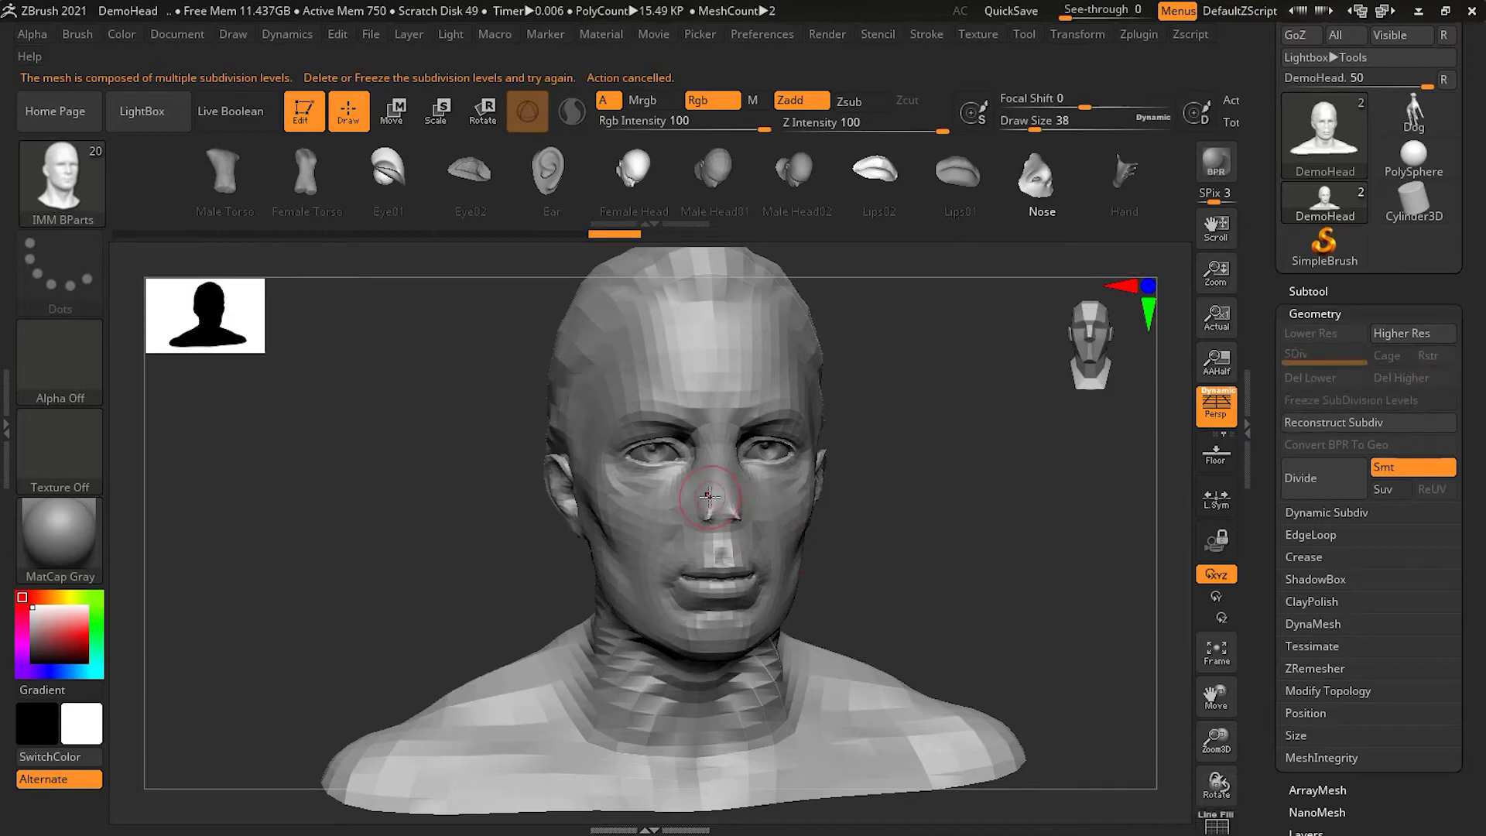
pyautogui.moveTo(721, 501); pyautogui.dragTo(720, 563)
pyautogui.moveTo(905, 595); pyautogui.dragTo(979, 593)
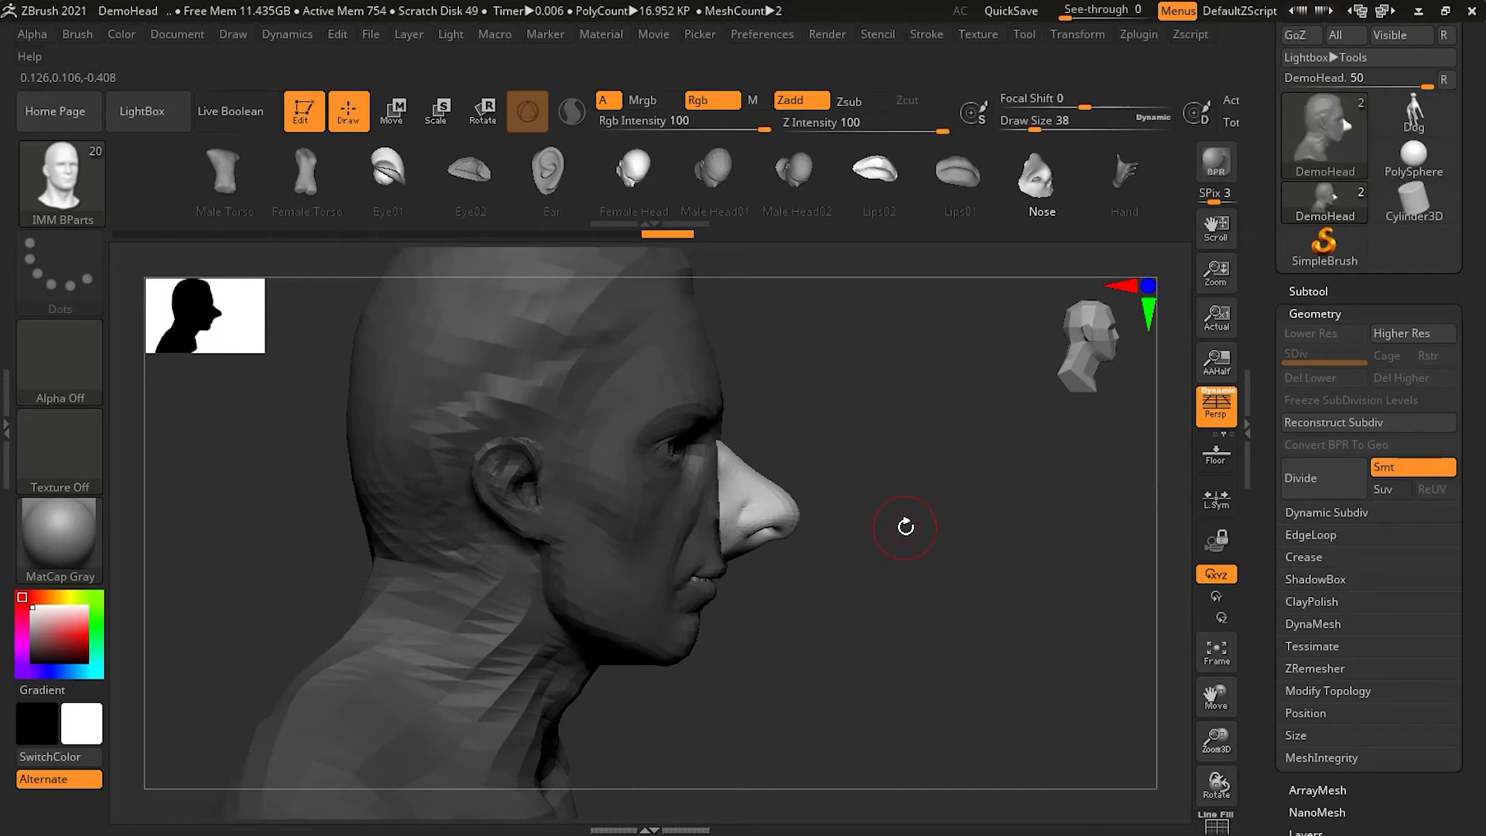
# Move the inserted nose back against the face so its base sits in the surface.
pyautogui.press('w')
pyautogui.moveTo(841, 502); pyautogui.dragTo(822, 504)
pyautogui.moveTo(938, 519)
pyautogui.mouseDown()
pyautogui.moveTo(856, 530)
pyautogui.moveTo(926, 527)
pyautogui.mouseUp()
pyautogui.moveTo(822, 503); pyautogui.dragTo(791, 505)
pyautogui.moveTo(912, 536); pyautogui.dragTo(1006, 623)
# Return to Draw mode with the Standard brush and set Smooth as the smoothing brush.
pyautogui.click(349, 110)
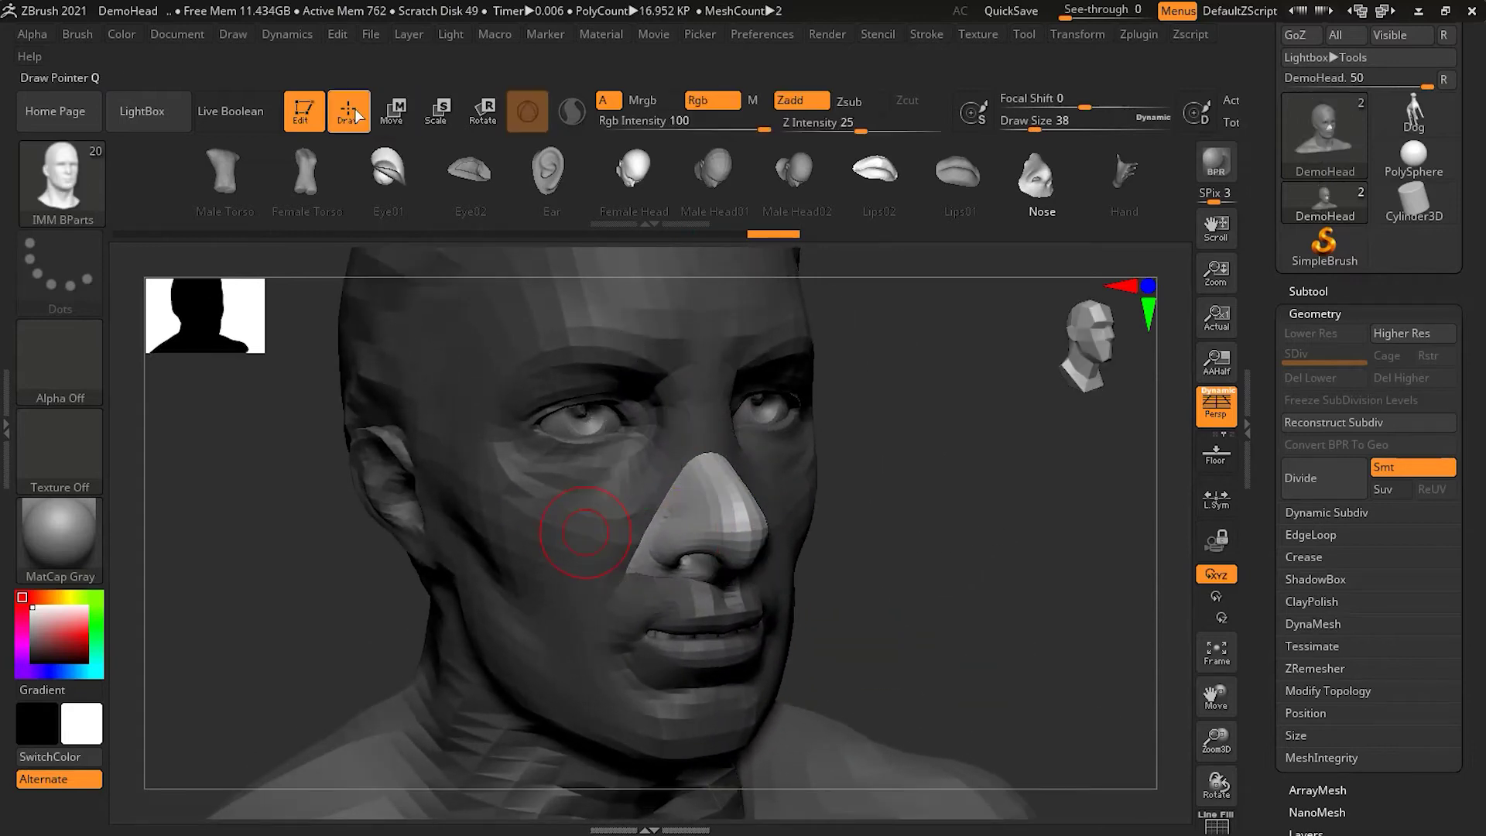
pyautogui.click(48, 199)
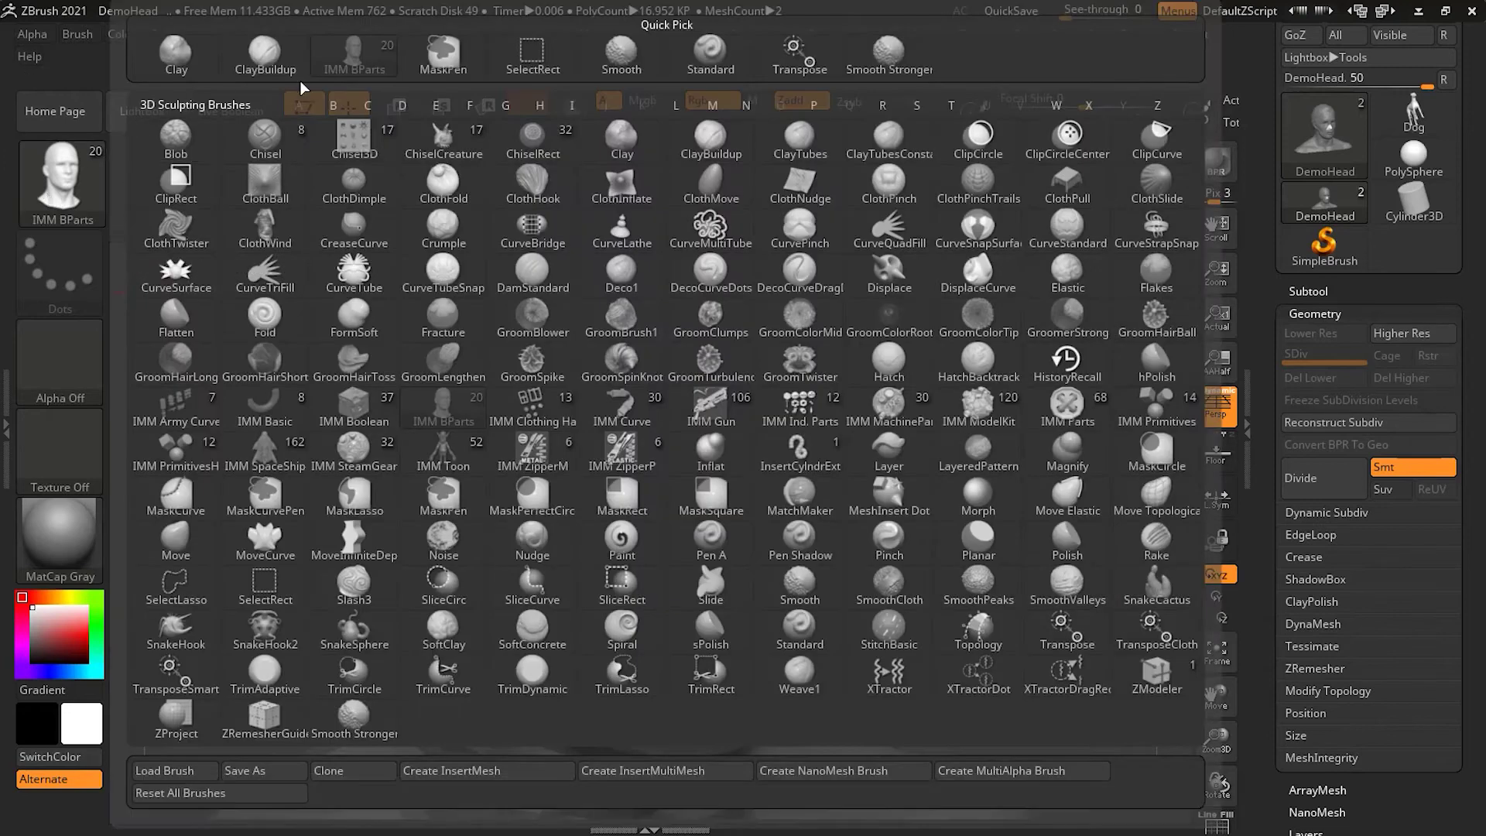
pyautogui.click(693, 55)
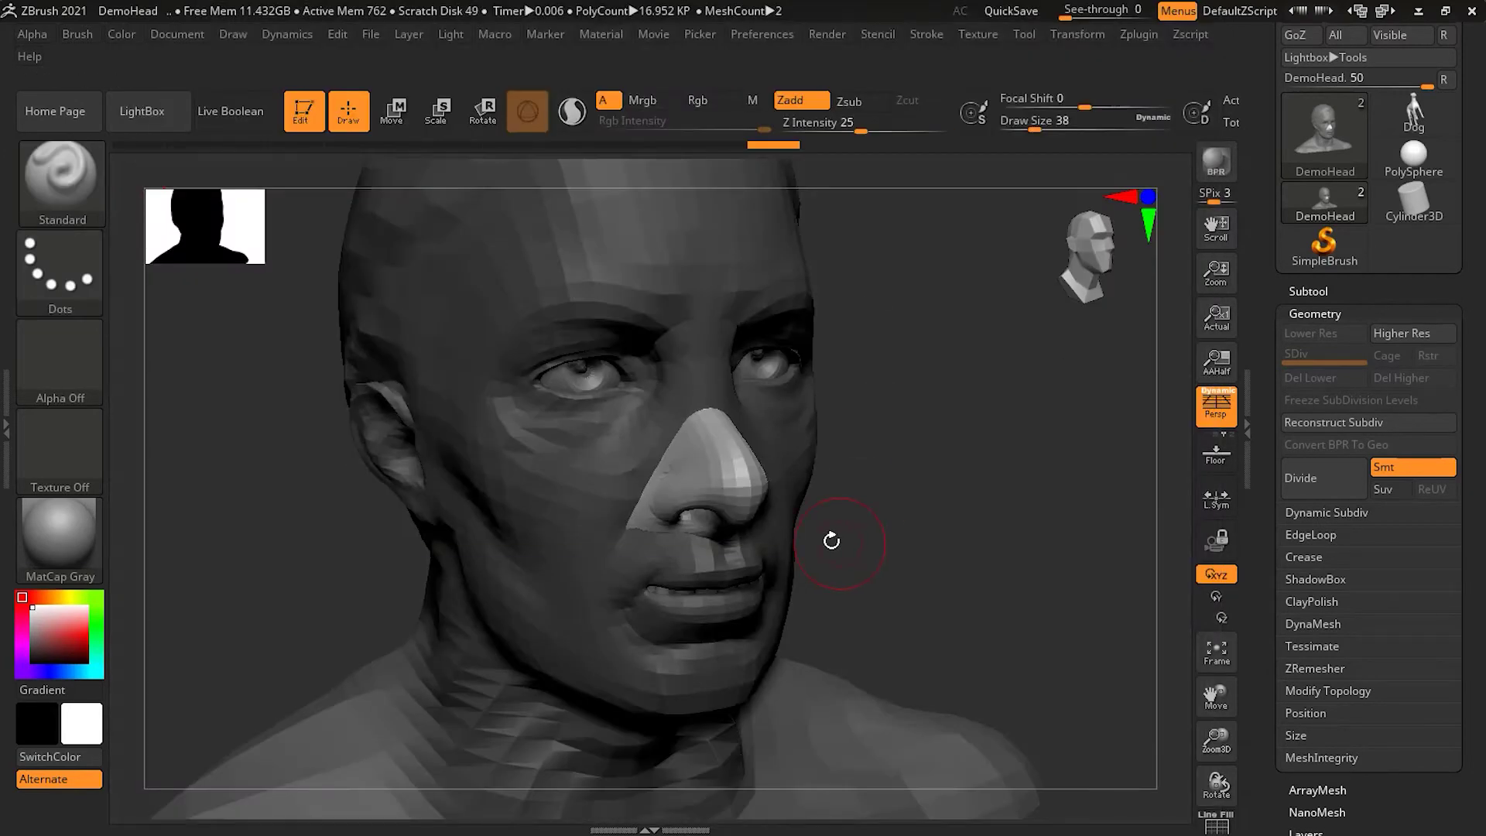
pyautogui.click(34, 211)
pyautogui.click(619, 56)
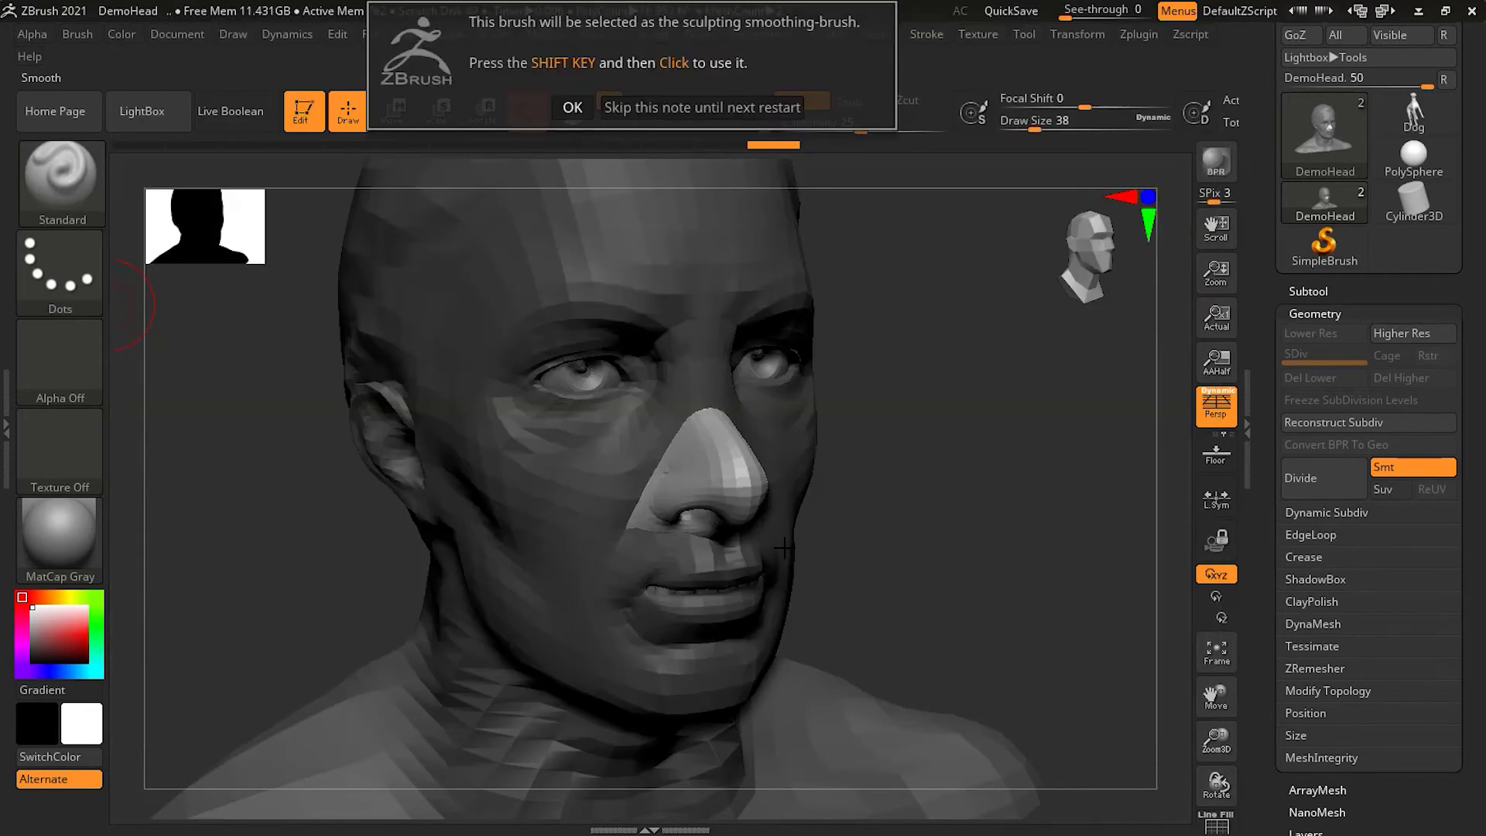
pyautogui.click(571, 108)
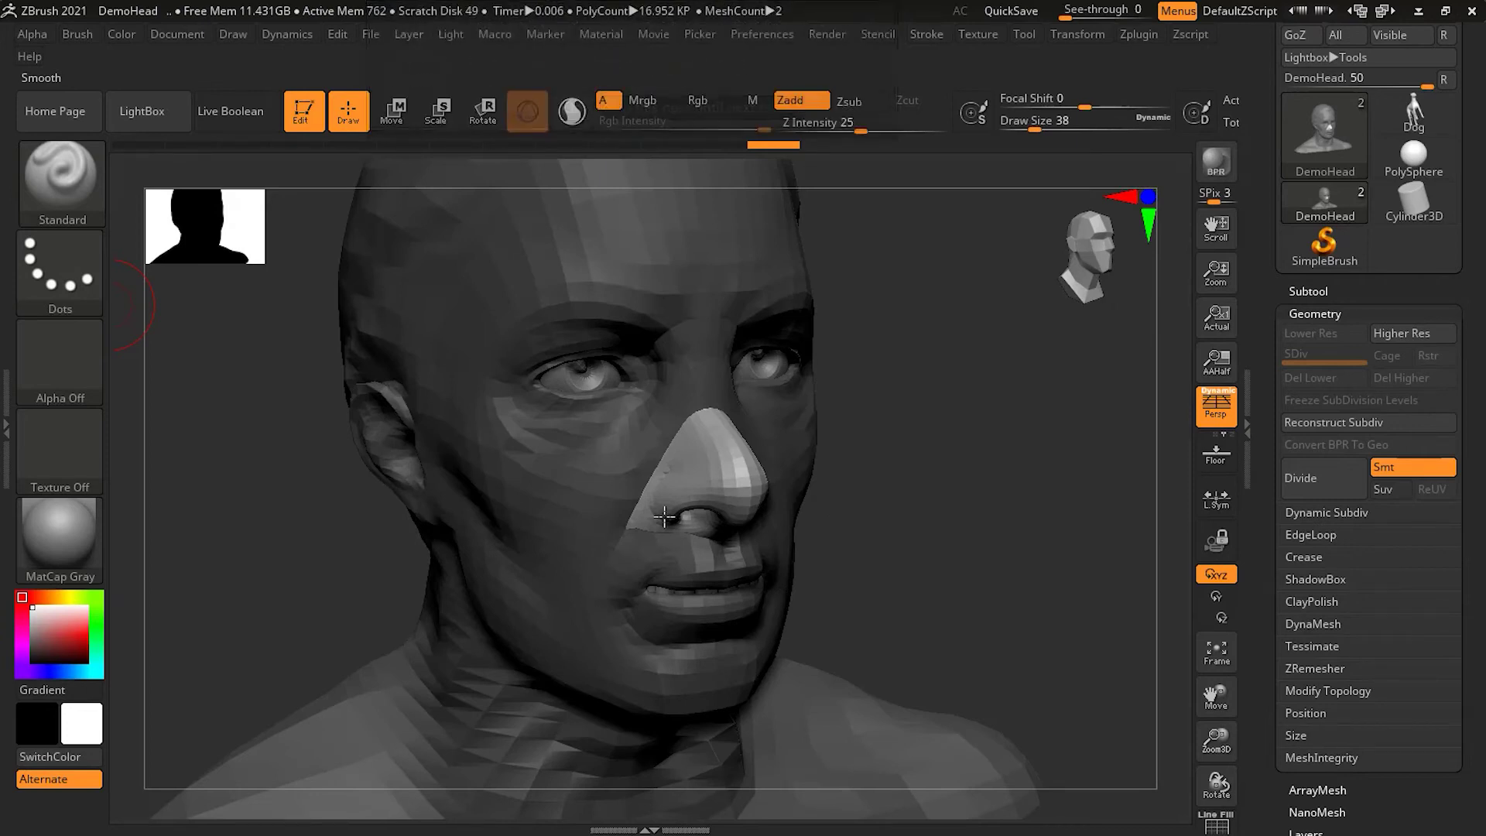
# Collapse the geometry settings and clear the mask from the head.
pyautogui.click(1324, 313)
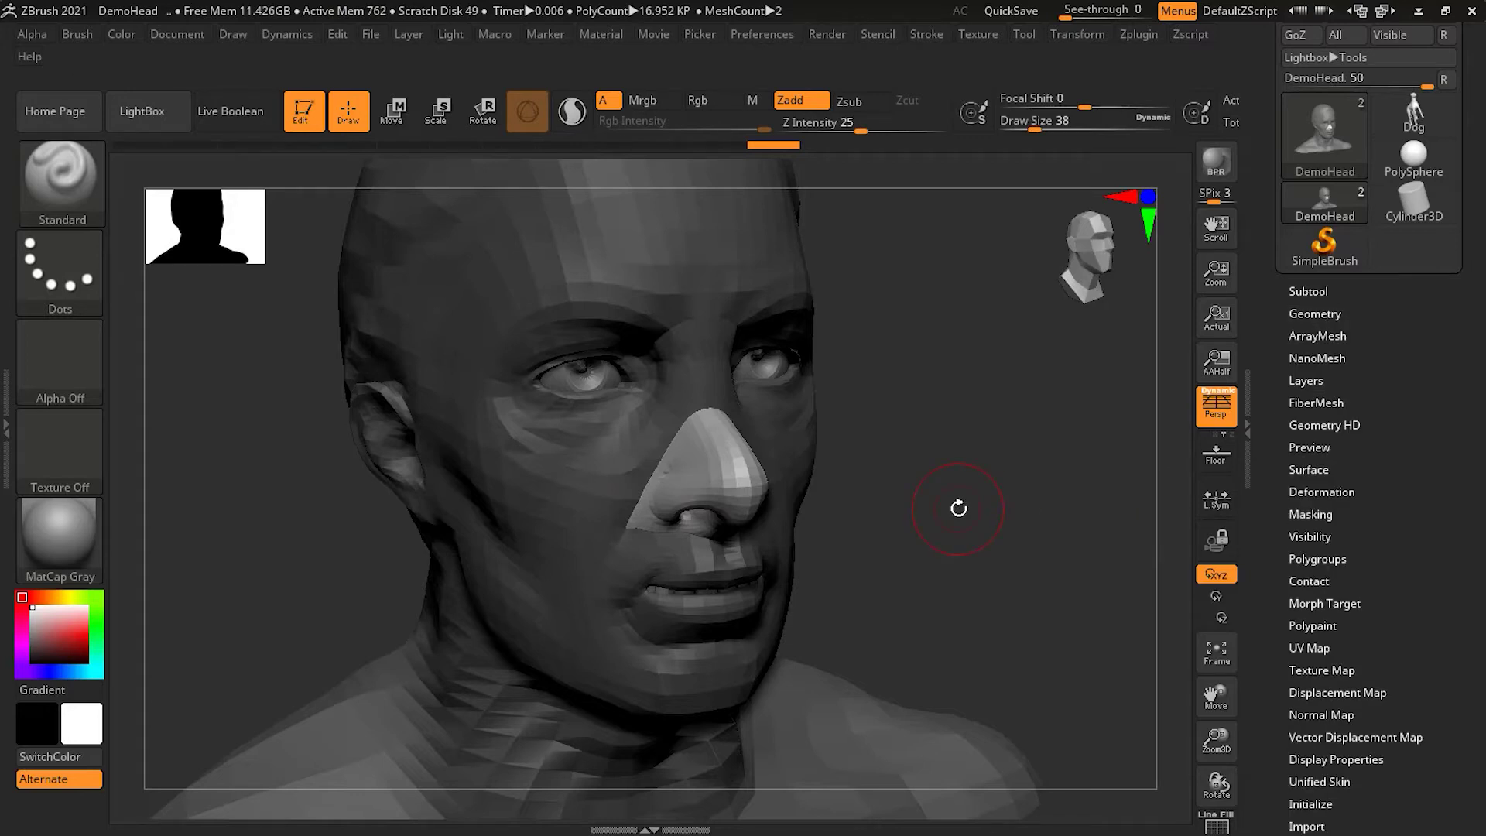
pyautogui.press('ctrl')
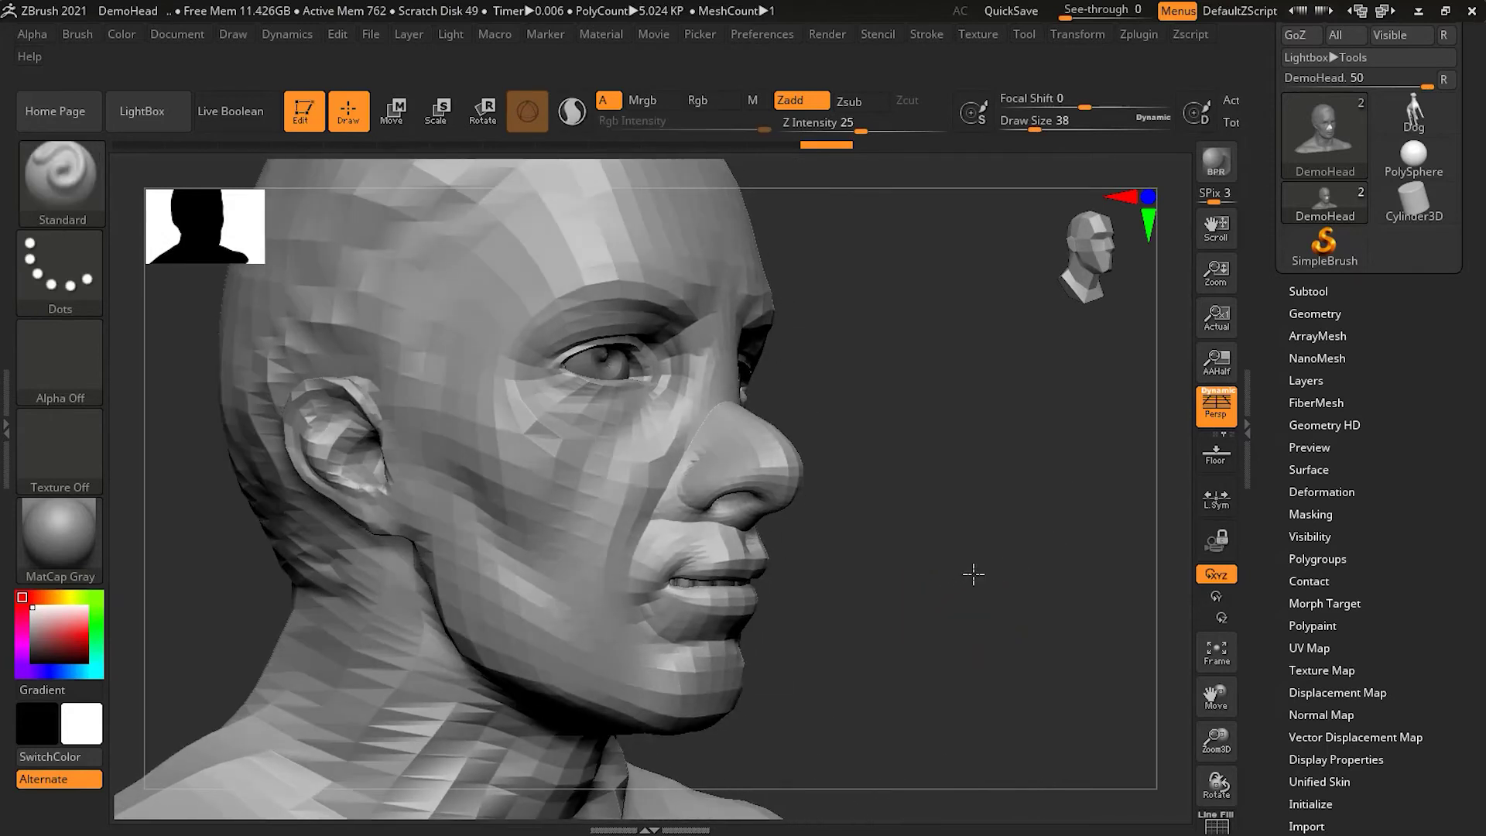
pyautogui.moveTo(972, 573); pyautogui.dragTo(895, 611)
# Smooth the seam between the inserted nose and the face on both sides using draw size 14.
pyautogui.moveTo(945, 607)
pyautogui.mouseDown()
pyautogui.moveTo(982, 597)
pyautogui.moveTo(959, 596)
pyautogui.mouseUp()
pyautogui.press('shift')
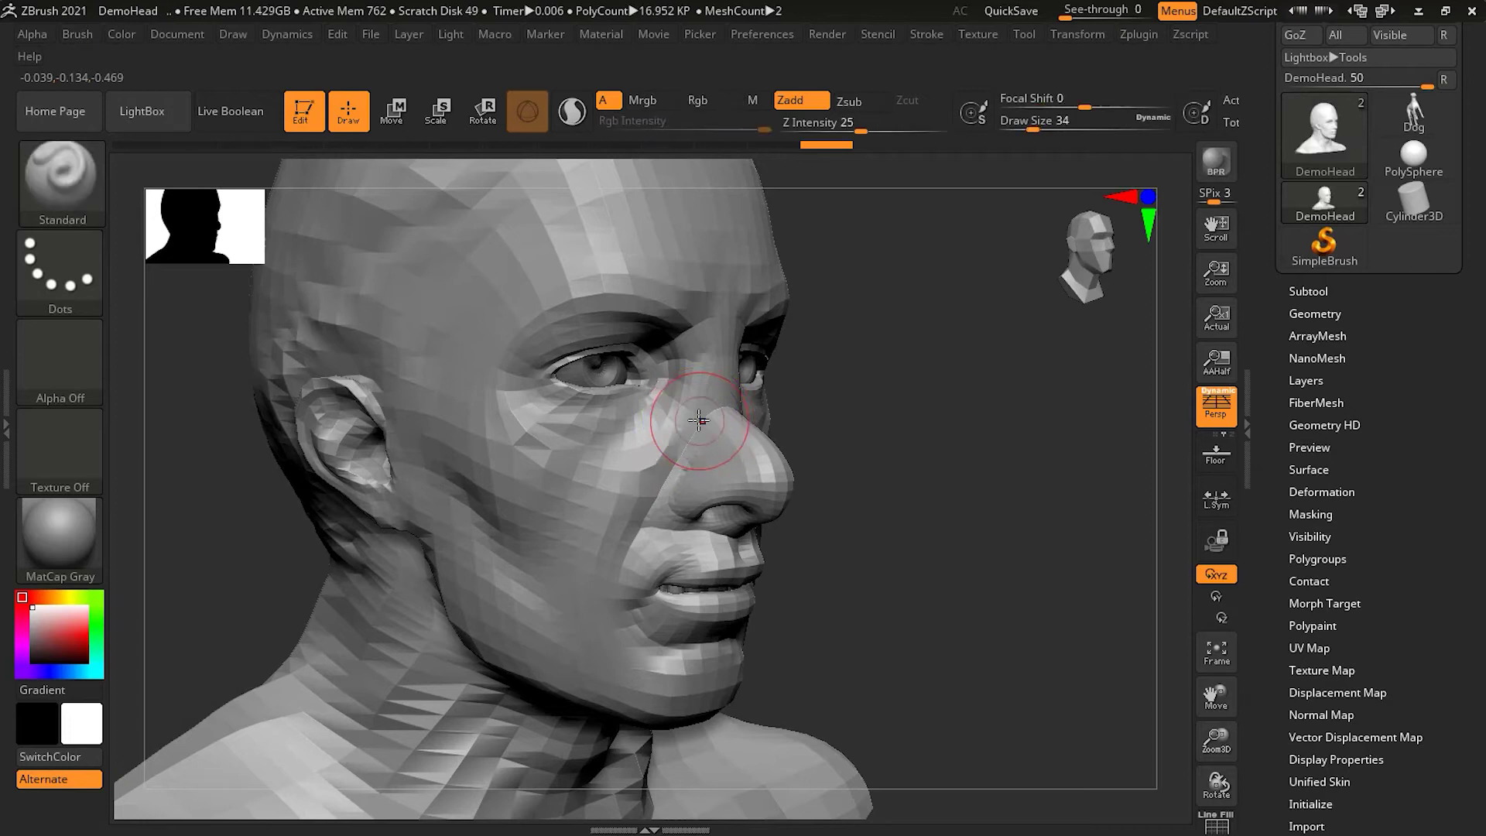
pyautogui.press('shift')
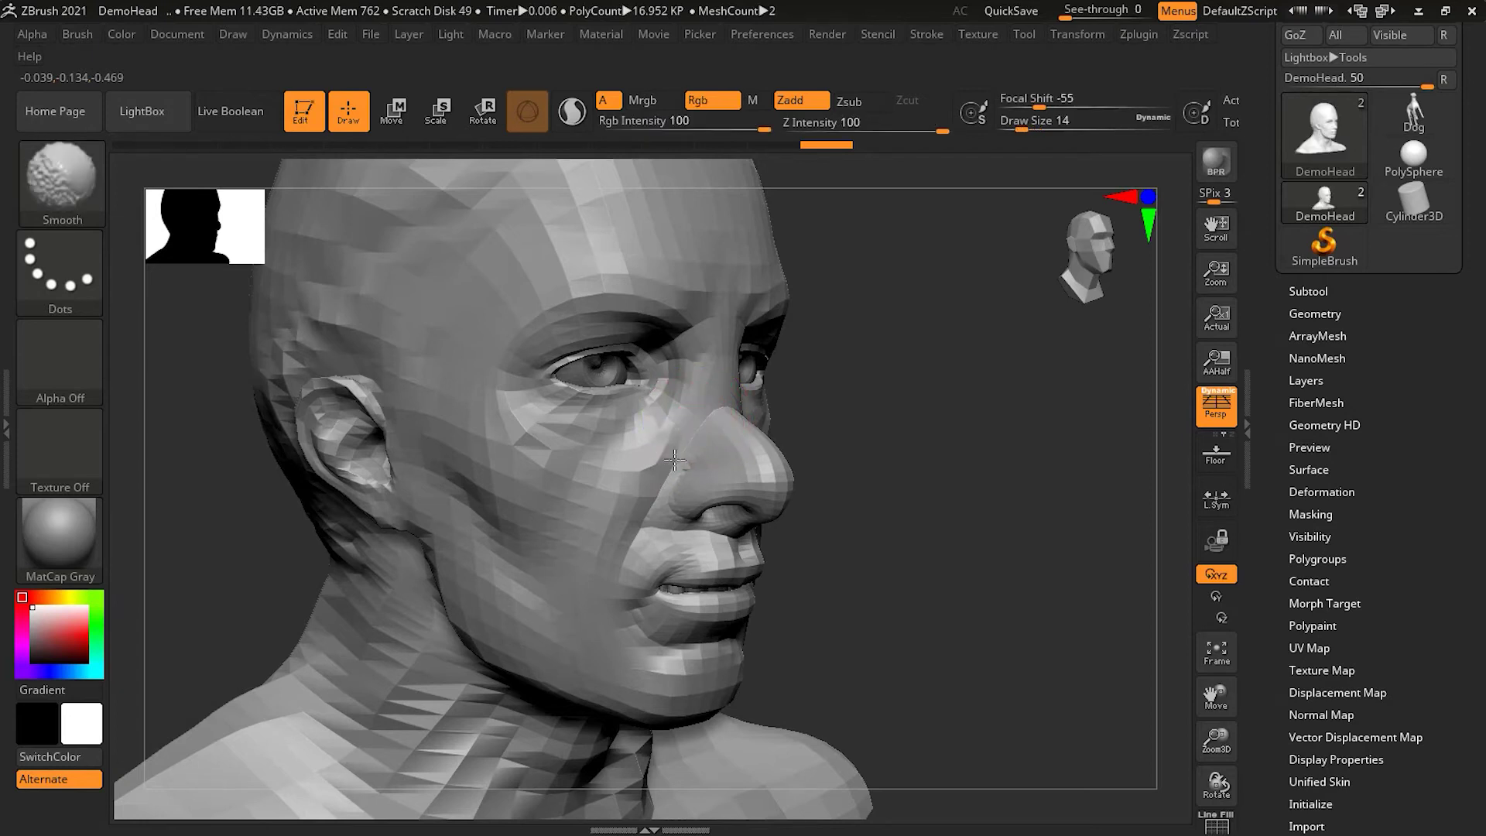
pyautogui.moveTo(705, 421)
pyautogui.keyDown('shift'); pyautogui.mouseDown()
pyautogui.moveTo(720, 406)
pyautogui.moveTo(762, 429)
pyautogui.mouseUp(); pyautogui.keyUp('shift')
pyautogui.moveTo(1068, 526); pyautogui.dragTo(742, 488)
pyautogui.press('shift')
pyautogui.moveTo(689, 413)
pyautogui.keyDown('shift'); pyautogui.mouseDown()
pyautogui.moveTo(654, 421)
pyautogui.moveTo(712, 473)
pyautogui.moveTo(712, 519)
pyautogui.mouseUp(); pyautogui.keyUp('shift')
pyautogui.moveTo(434, 587); pyautogui.dragTo(588, 588)
pyautogui.moveTo(683, 564)
pyautogui.keyDown('shift'); pyautogui.mouseDown()
pyautogui.moveTo(719, 531)
pyautogui.moveTo(602, 537)
pyautogui.moveTo(647, 545)
pyautogui.moveTo(745, 517)
pyautogui.mouseUp(); pyautogui.keyUp('shift')
pyautogui.moveTo(952, 547); pyautogui.dragTo(1039, 576)
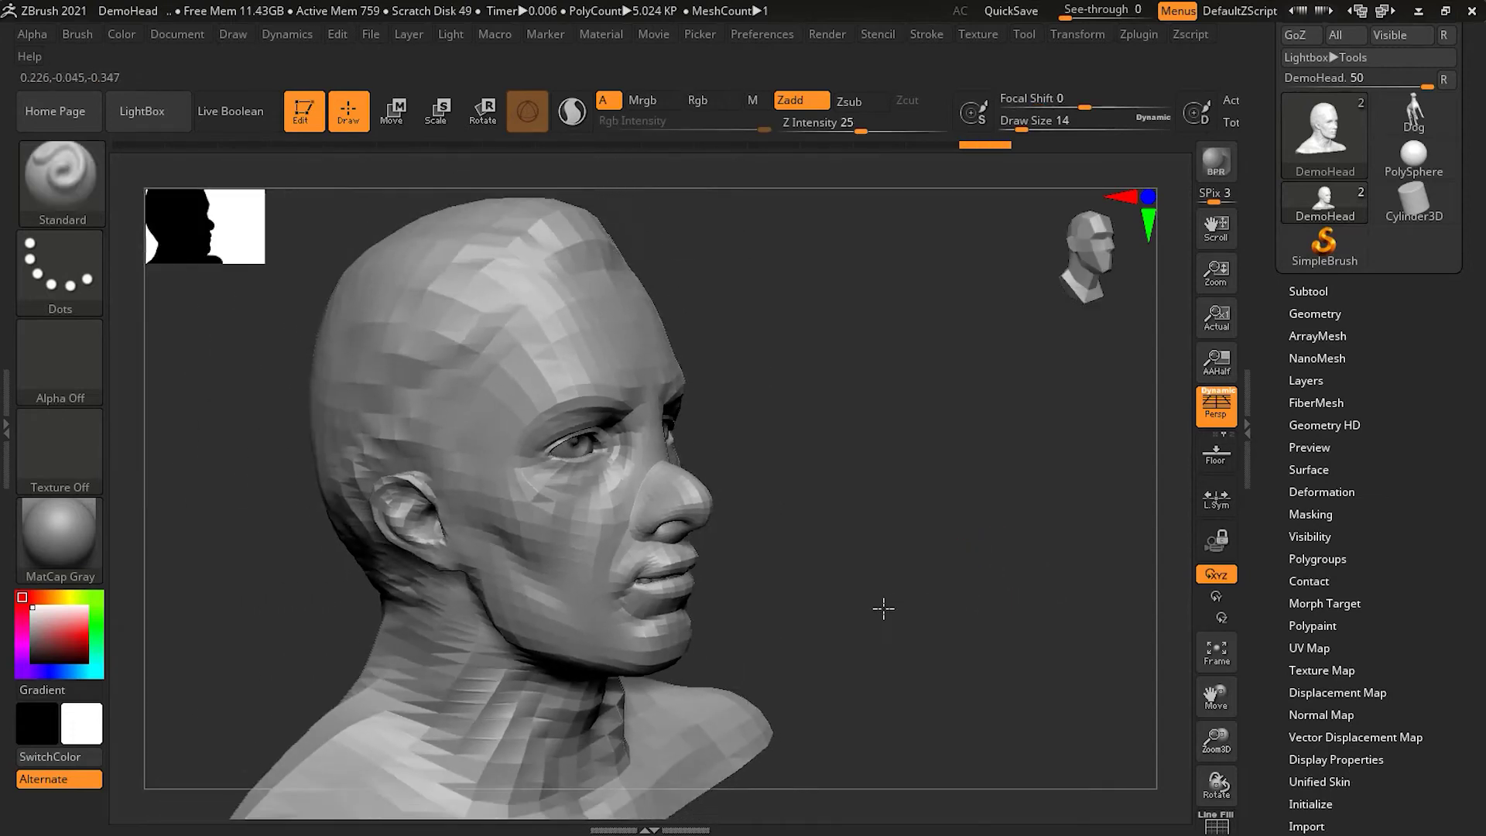
# Subdivide the head mesh twice.
pyautogui.moveTo(882, 607); pyautogui.dragTo(968, 634)
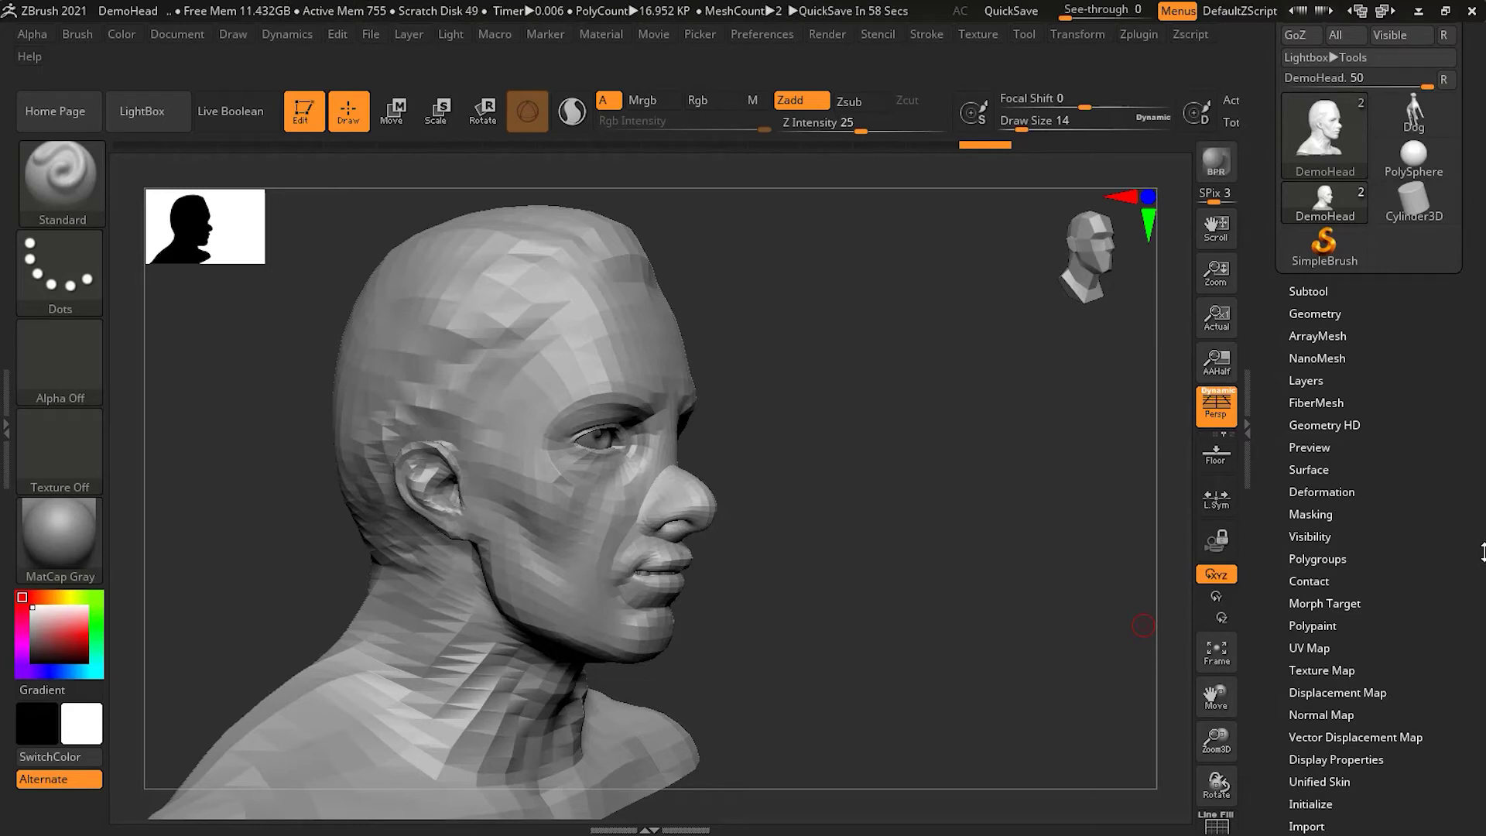
pyautogui.hotkey('ctrl', 'd')
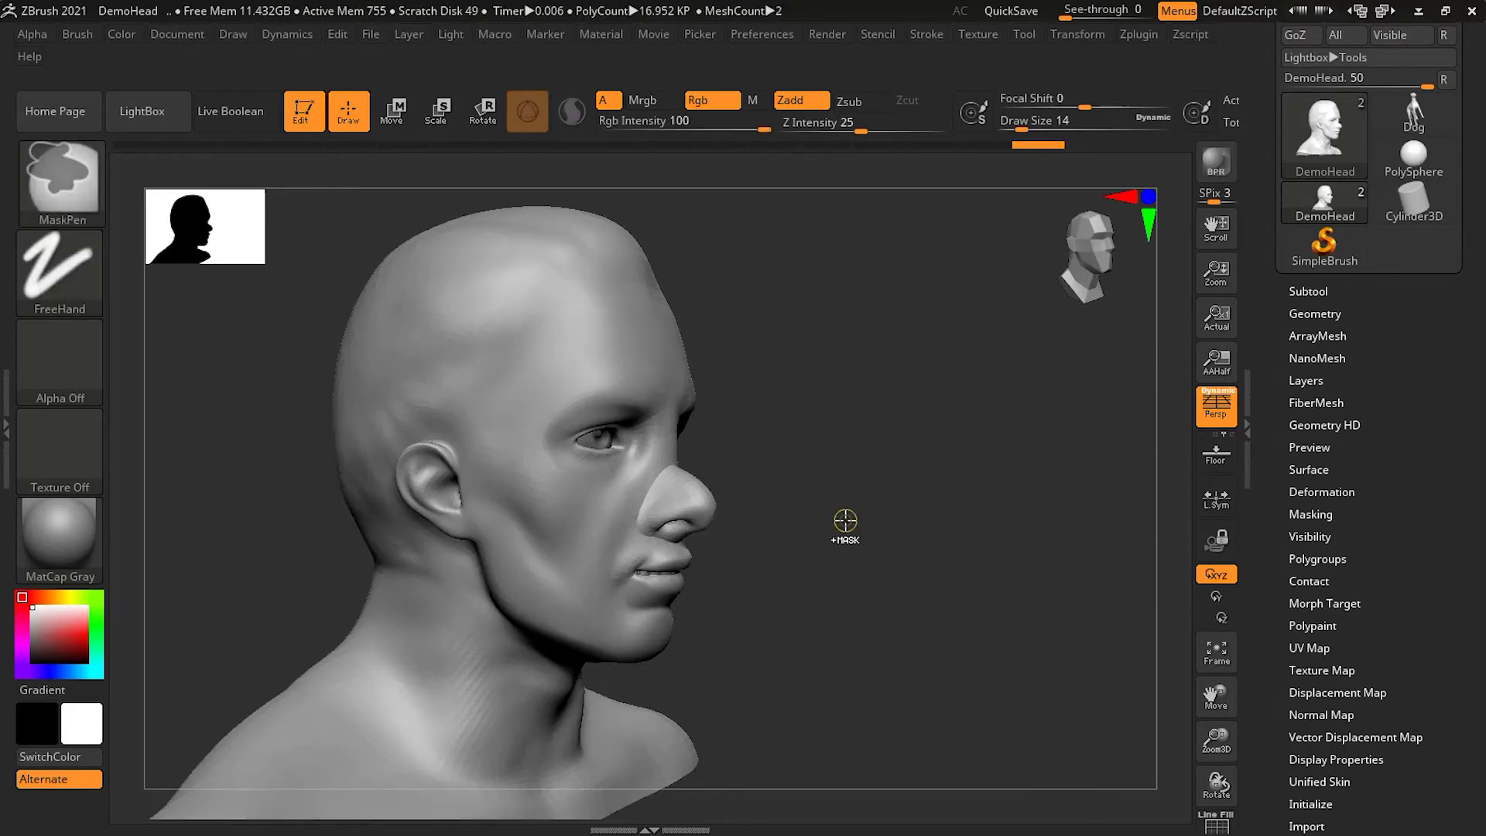
pyautogui.hotkey('ctrl', 'd')
pyautogui.moveTo(931, 551)
pyautogui.mouseDown()
pyautogui.moveTo(888, 556)
pyautogui.moveTo(999, 539)
pyautogui.moveTo(948, 557)
pyautogui.moveTo(972, 578)
pyautogui.moveTo(1157, 561)
pyautogui.moveTo(1014, 570)
pyautogui.moveTo(1039, 570)
pyautogui.mouseUp()
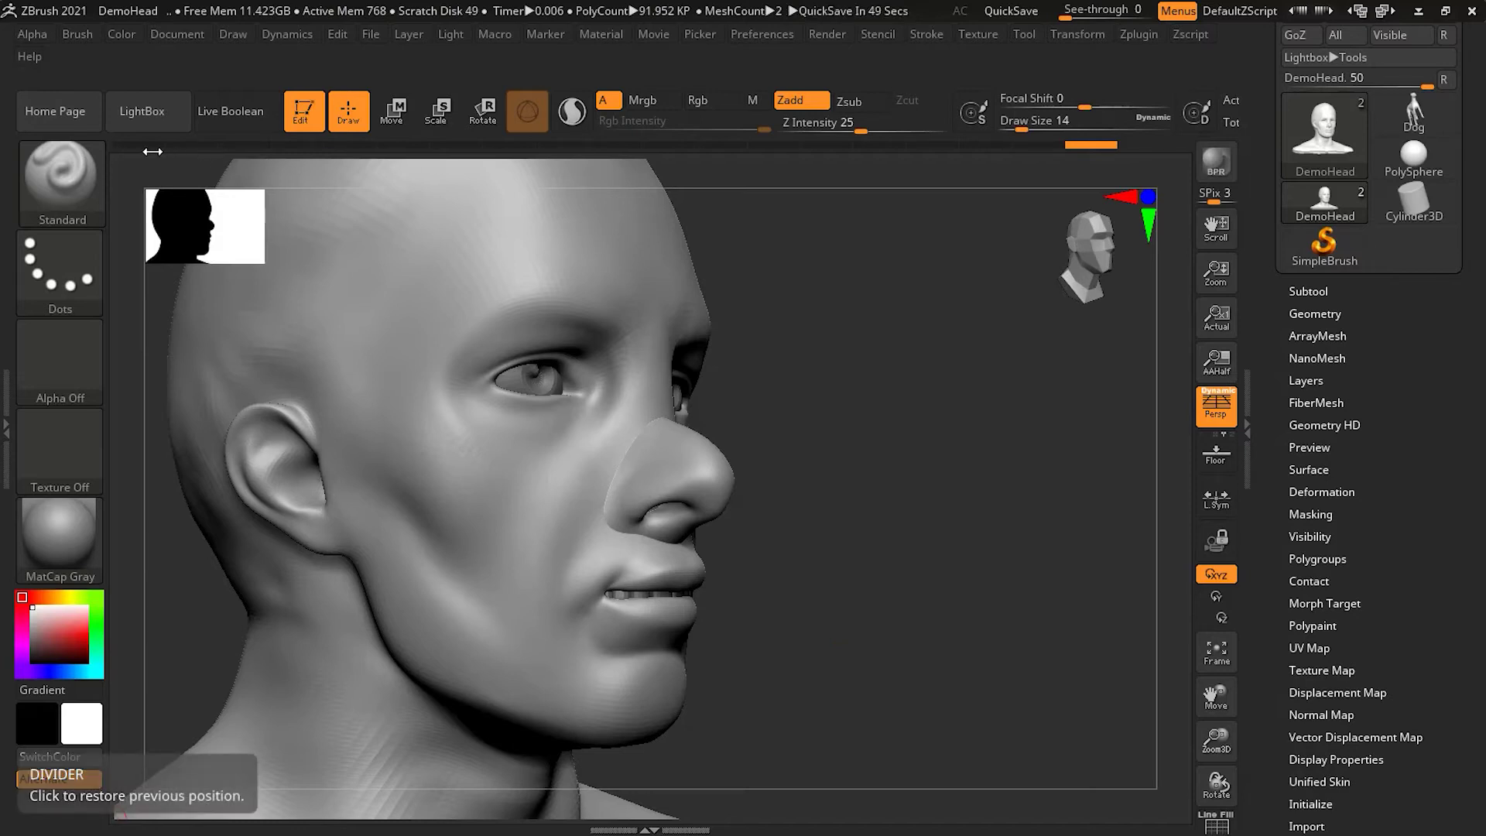
pyautogui.click(144, 117)
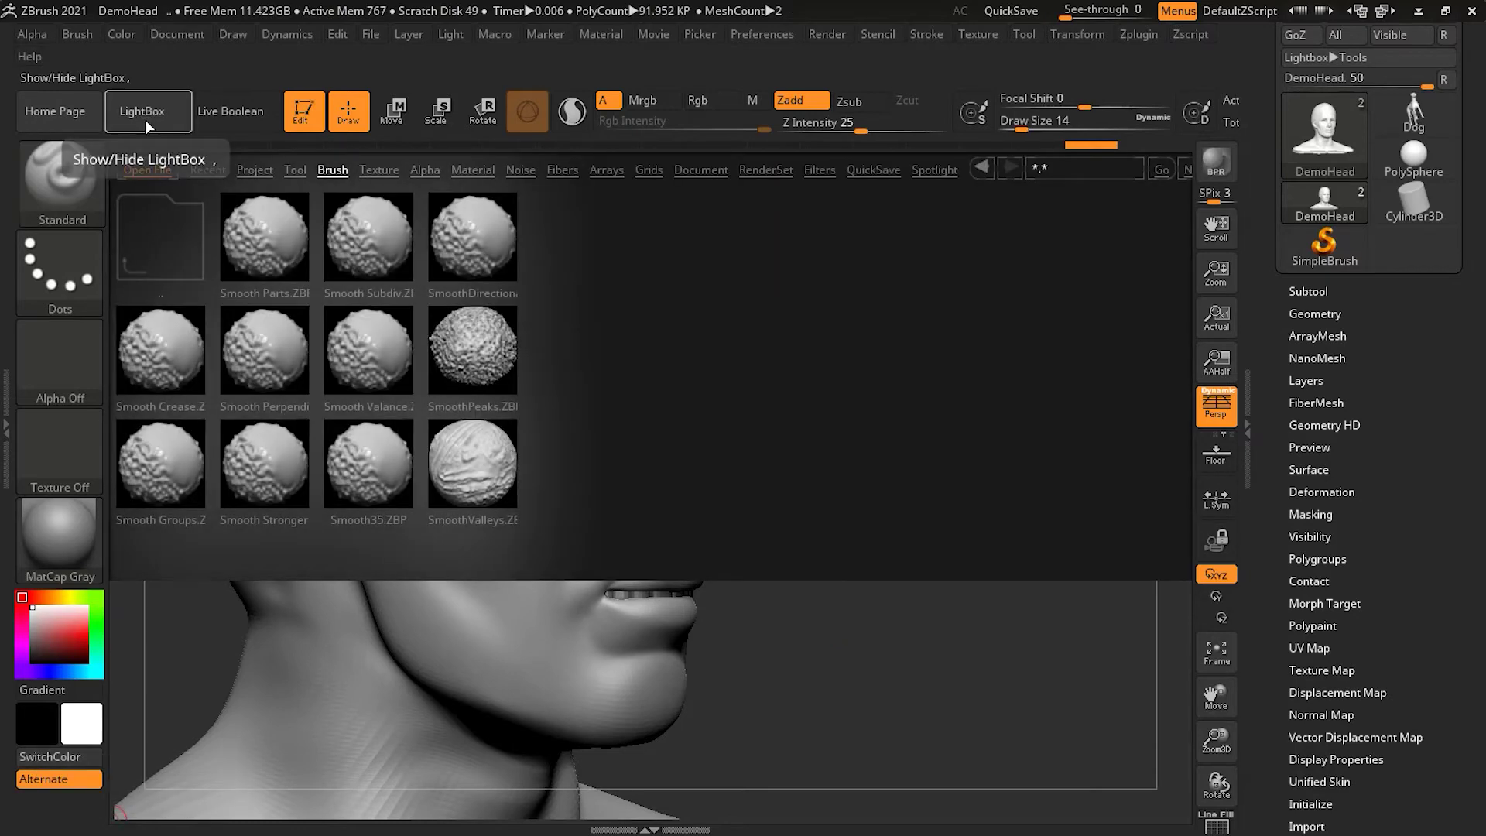
pyautogui.click(64, 188)
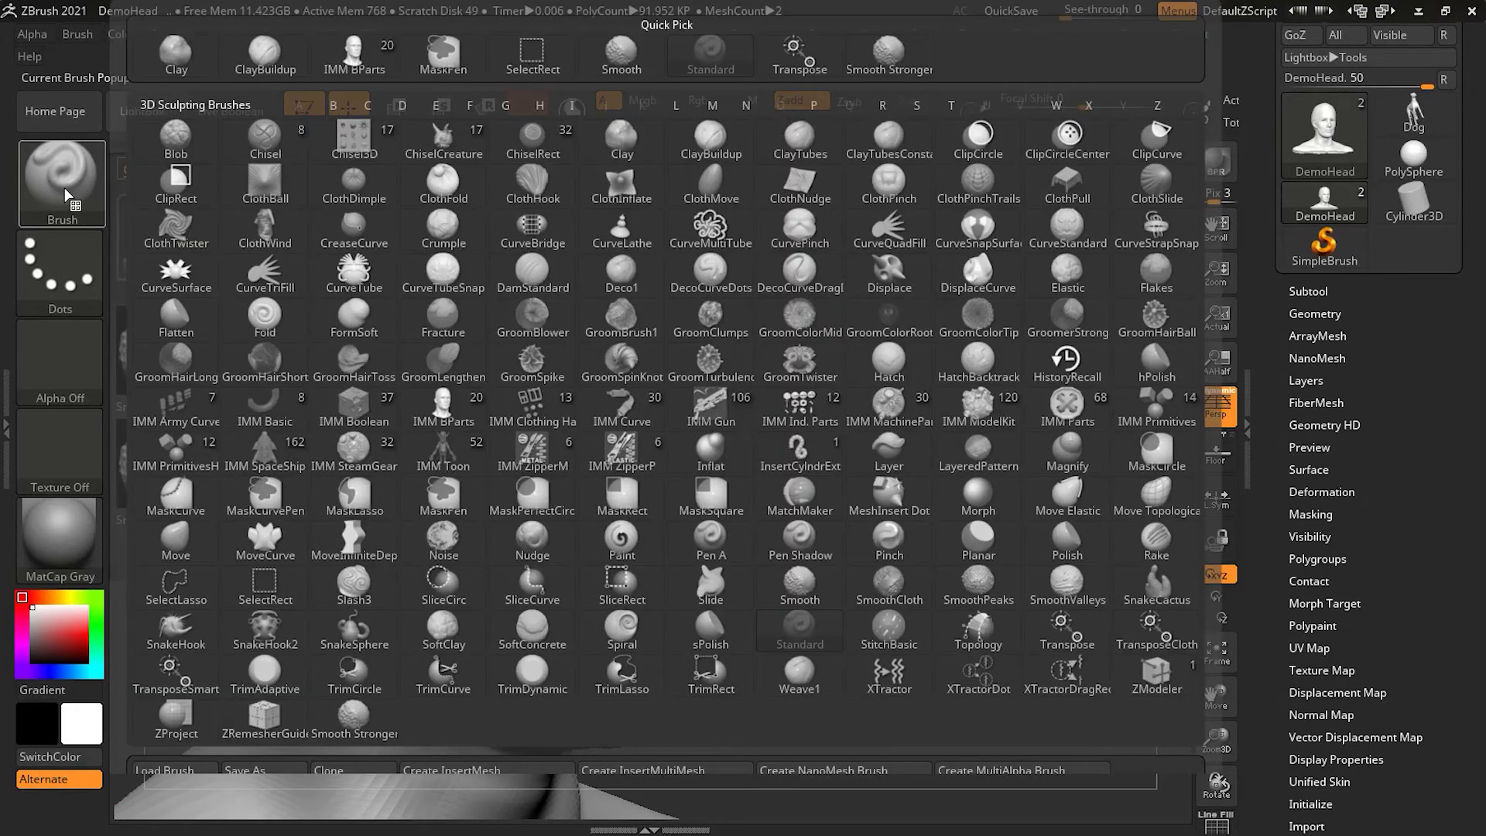
pyautogui.click(68, 185)
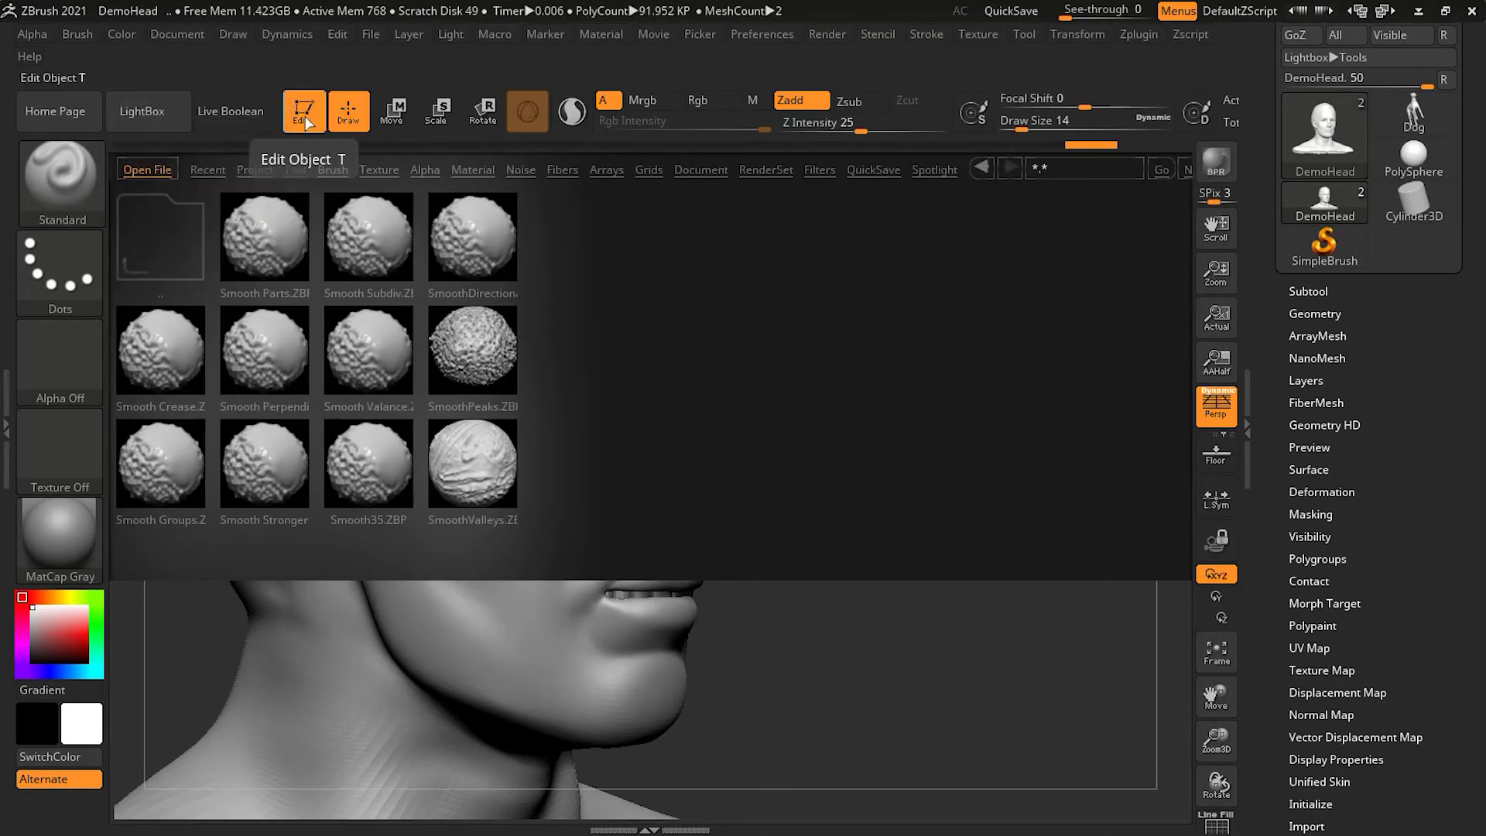
pyautogui.press(',')
# Choose the IMM Basic brush with its PM3D_Cone3D mesh.
pyautogui.click(65, 186)
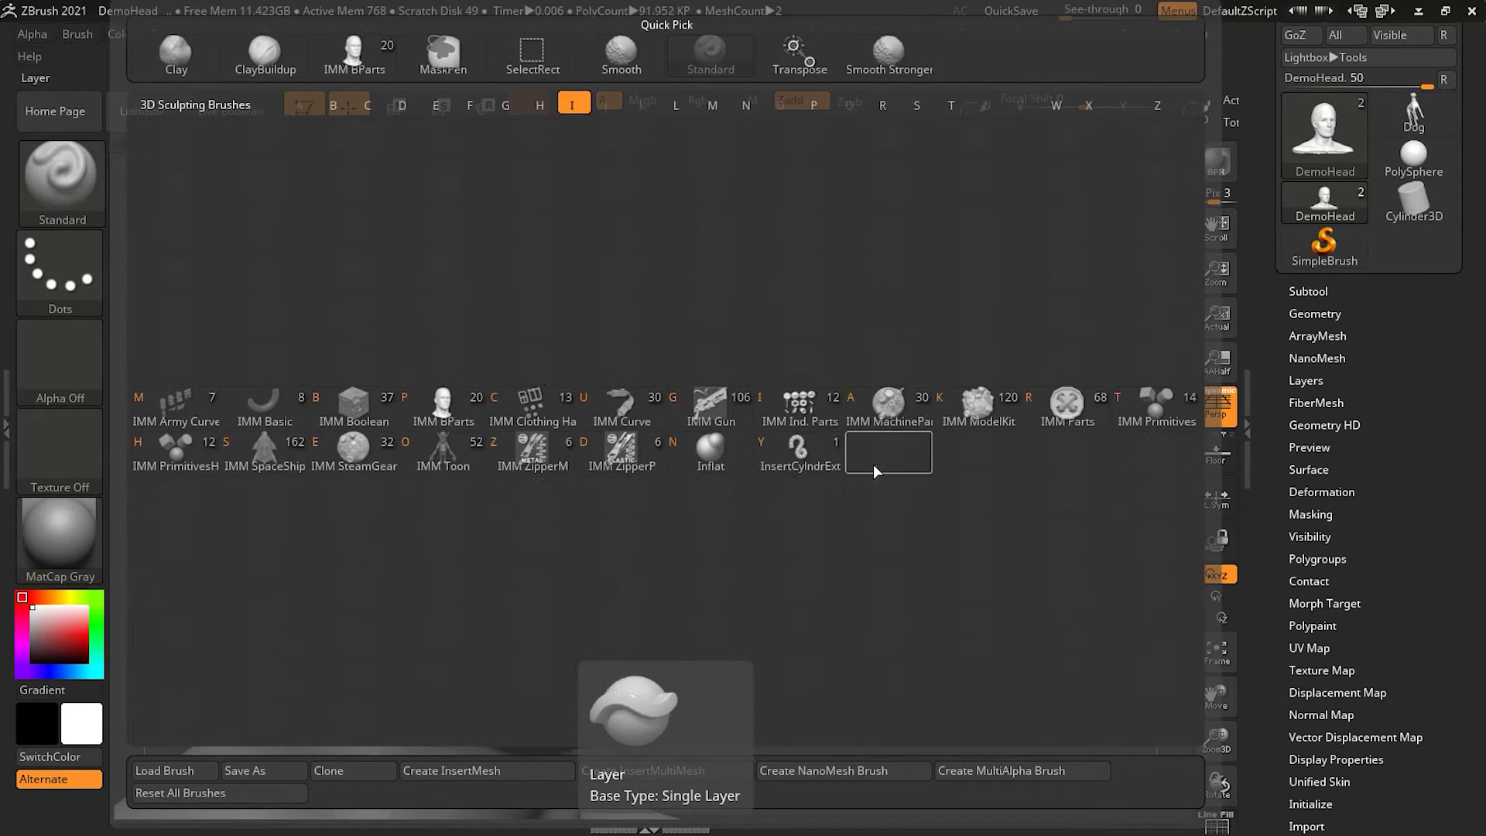
pyautogui.click(266, 402)
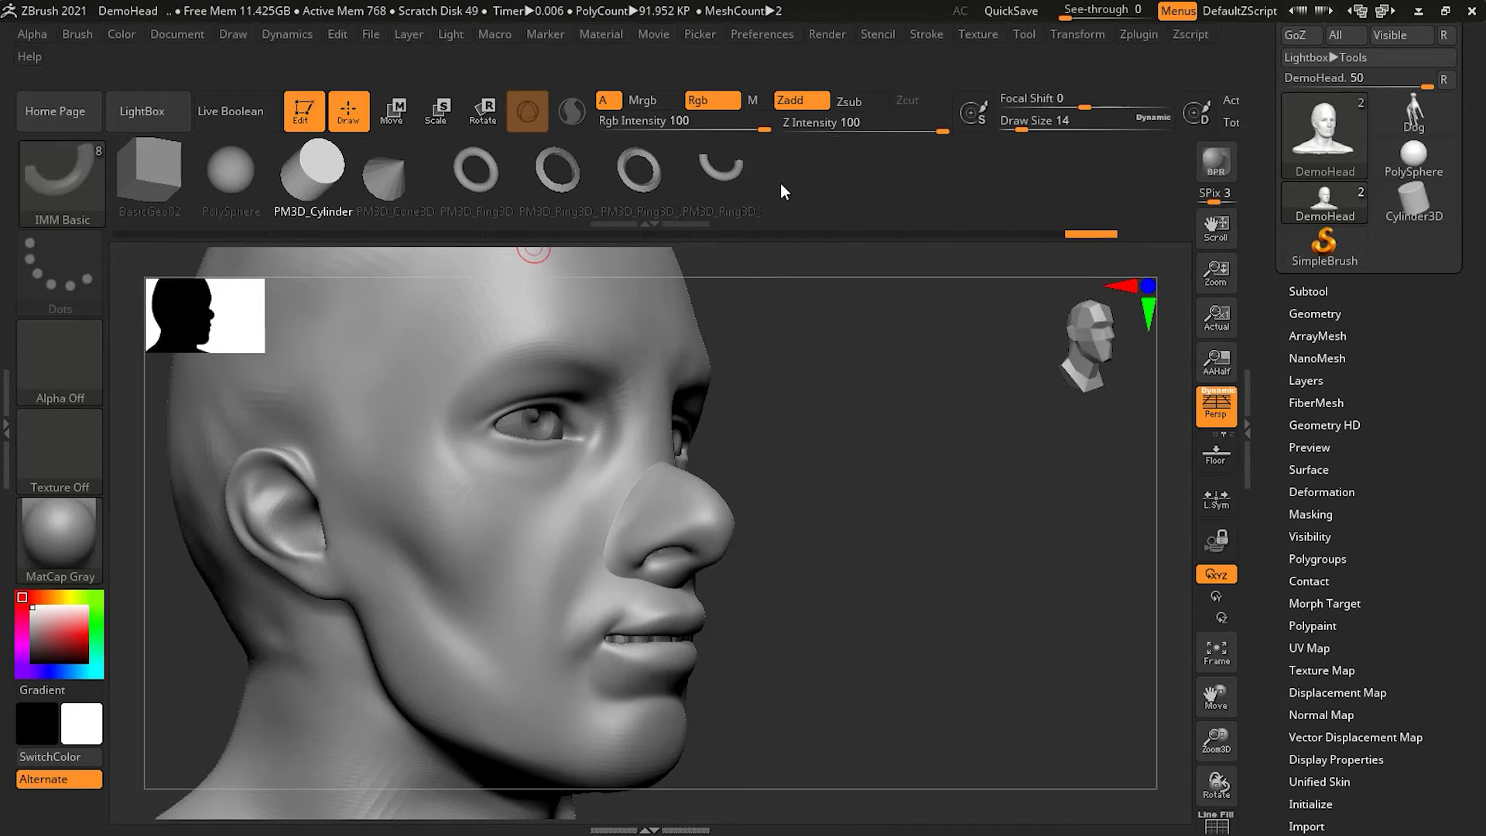
pyautogui.keyDown('alt'); pyautogui.moveTo(919, 396); pyautogui.dragTo(933, 490); pyautogui.keyUp('alt')
pyautogui.click(392, 174)
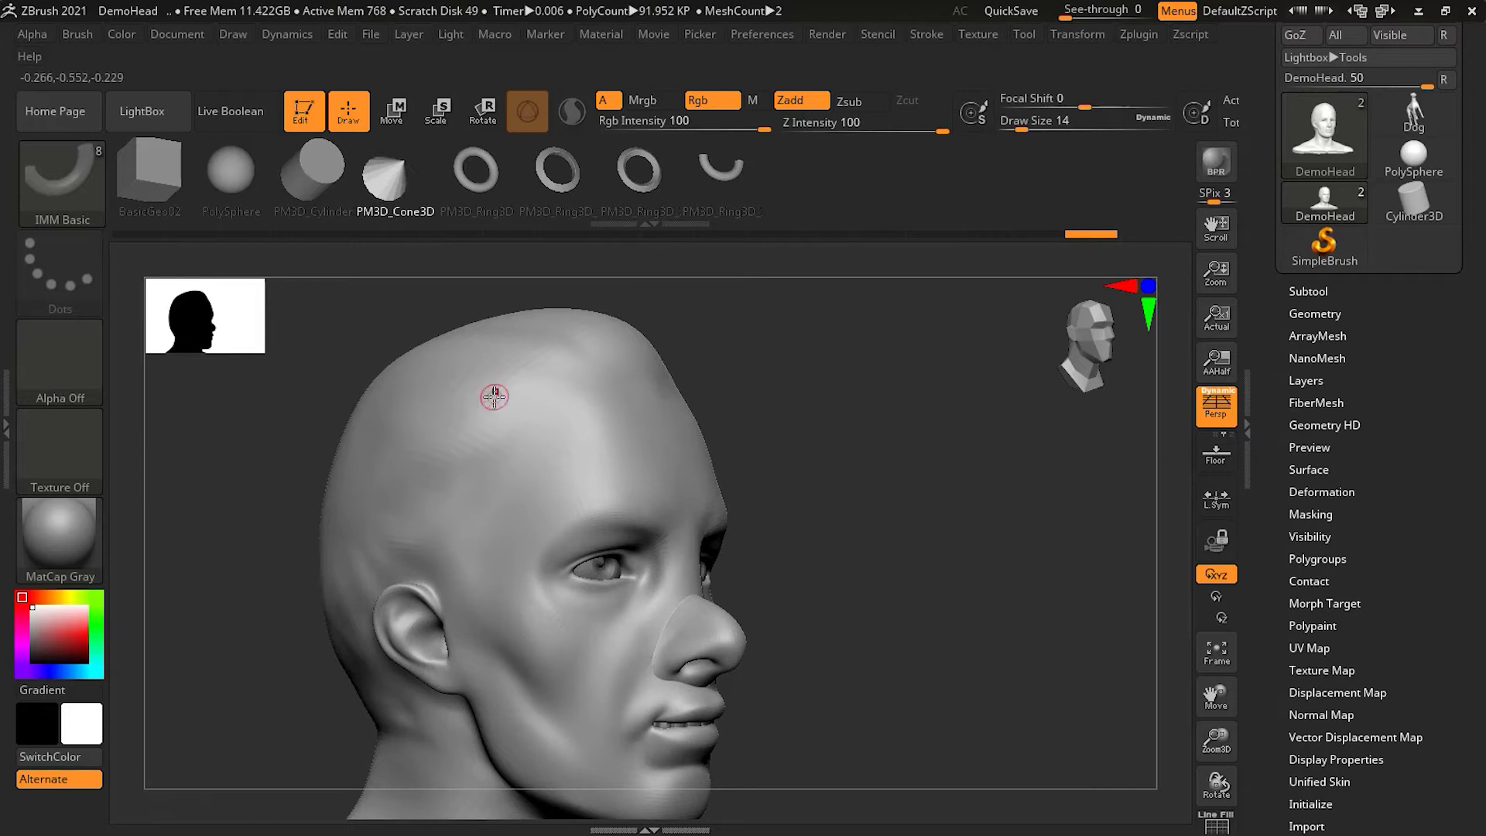
# Raise the draw size to 42 and try to insert a cone on the side of the skull.
pyautogui.press(']')
pyautogui.press(']')
pyautogui.press(']')
pyautogui.click(467, 399)
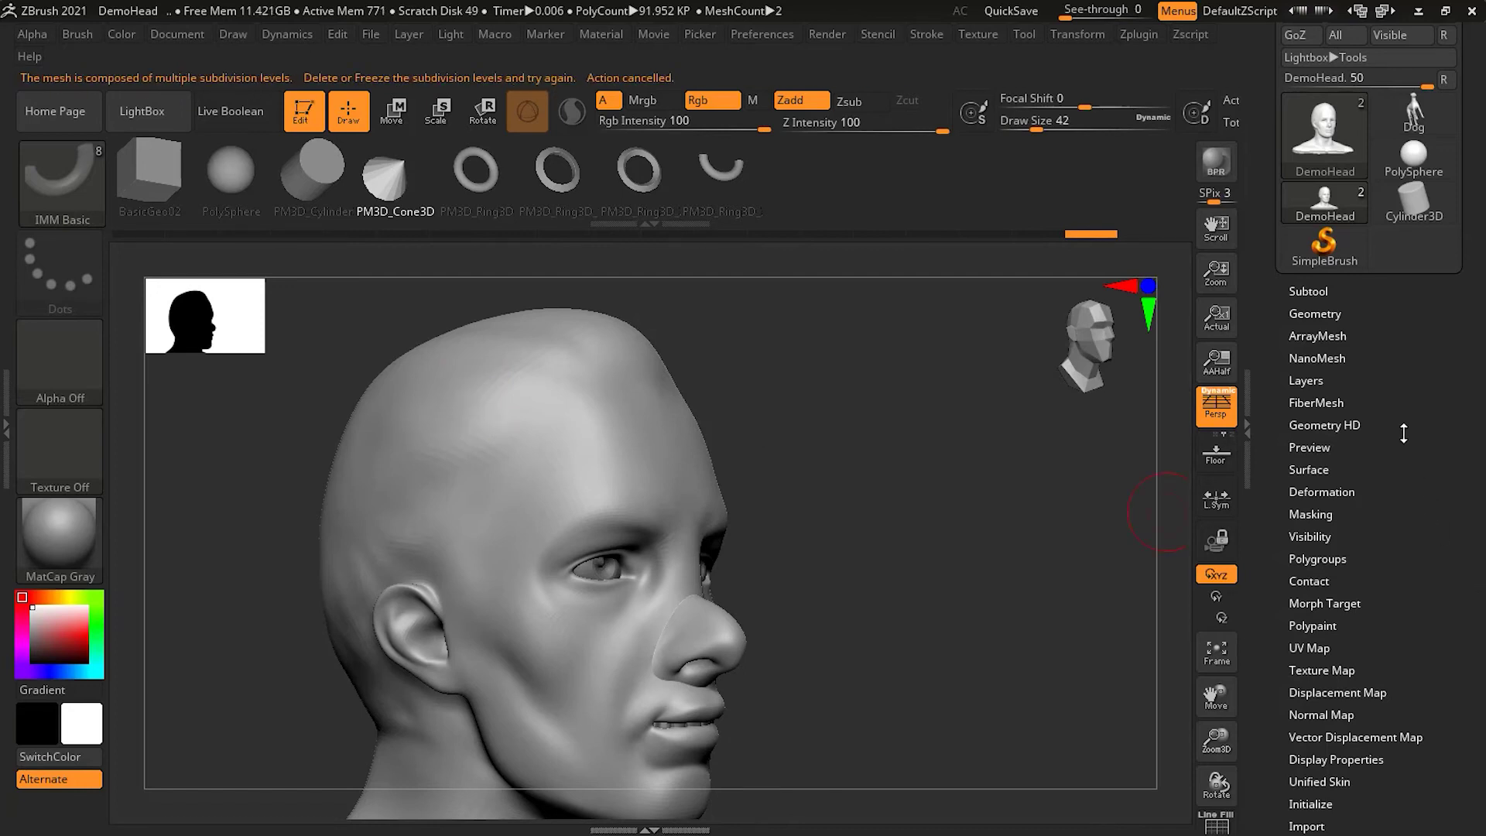
# Drop the head to its lowest subdivision level and delete the higher levels.
pyautogui.click(1318, 313)
pyautogui.click(1296, 355)
pyautogui.click(1392, 378)
pyautogui.click(1314, 313)
# Insert a long, narrow cone as a horn on the side of the head above the ear.
pyautogui.moveTo(437, 402); pyautogui.dragTo(493, 447)
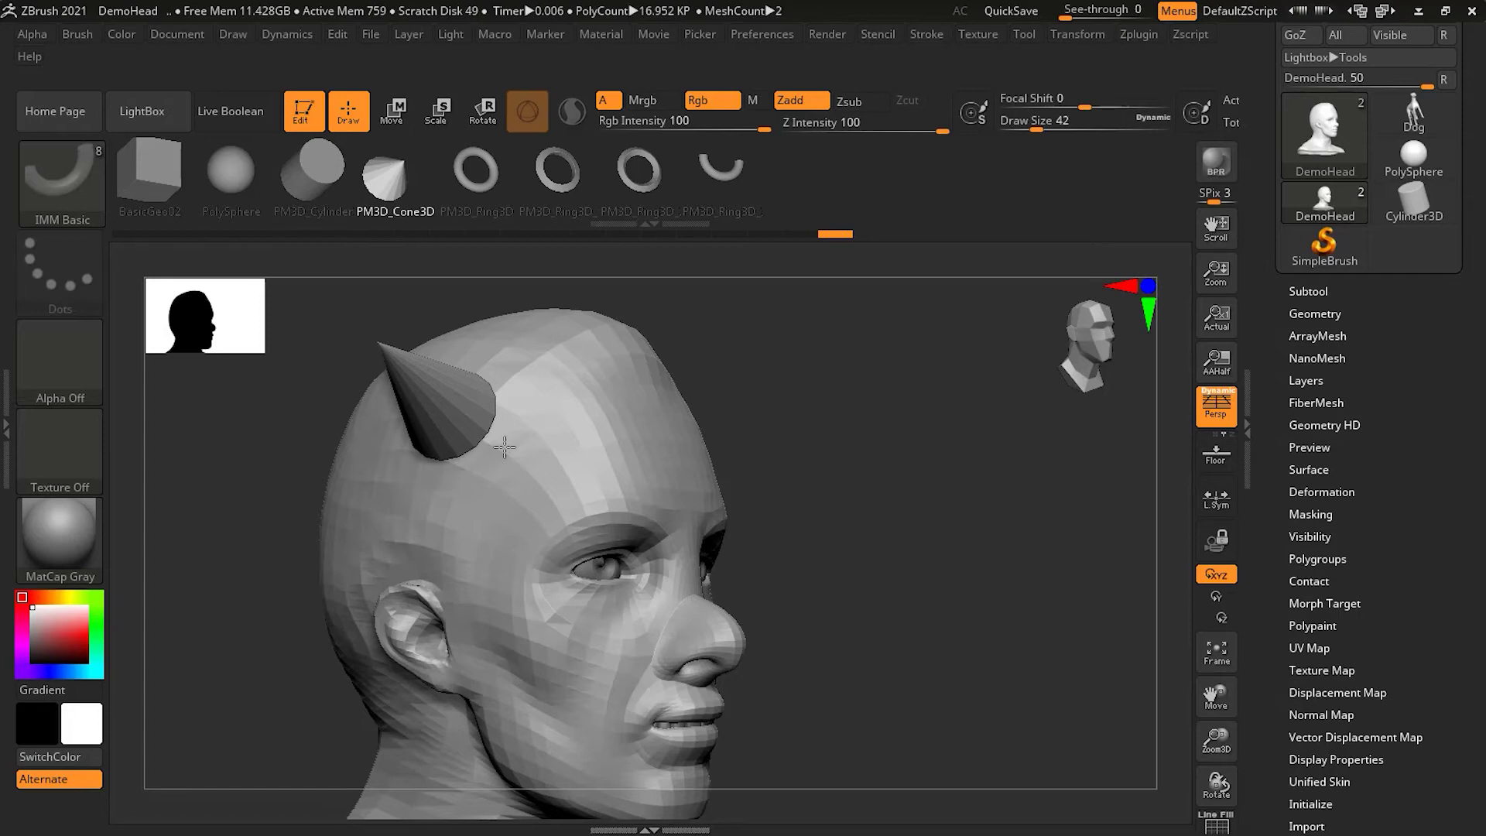
pyautogui.moveTo(514, 452)
pyautogui.mouseDown()
pyautogui.moveTo(535, 470)
pyautogui.moveTo(495, 437)
pyautogui.mouseUp()
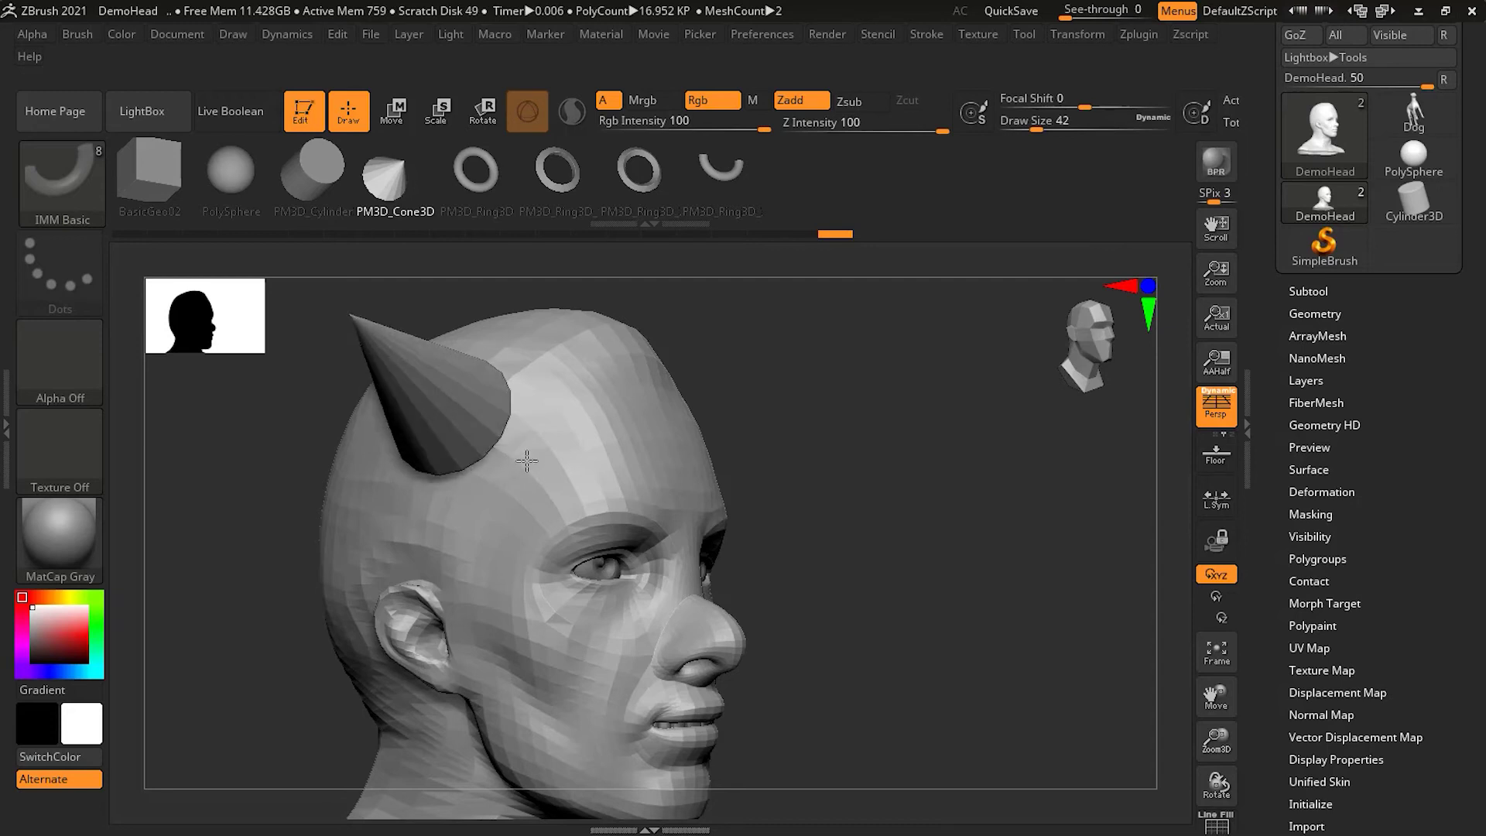
pyautogui.moveTo(539, 465)
pyautogui.mouseDown()
pyautogui.moveTo(557, 477)
pyautogui.moveTo(530, 455)
pyautogui.mouseUp()
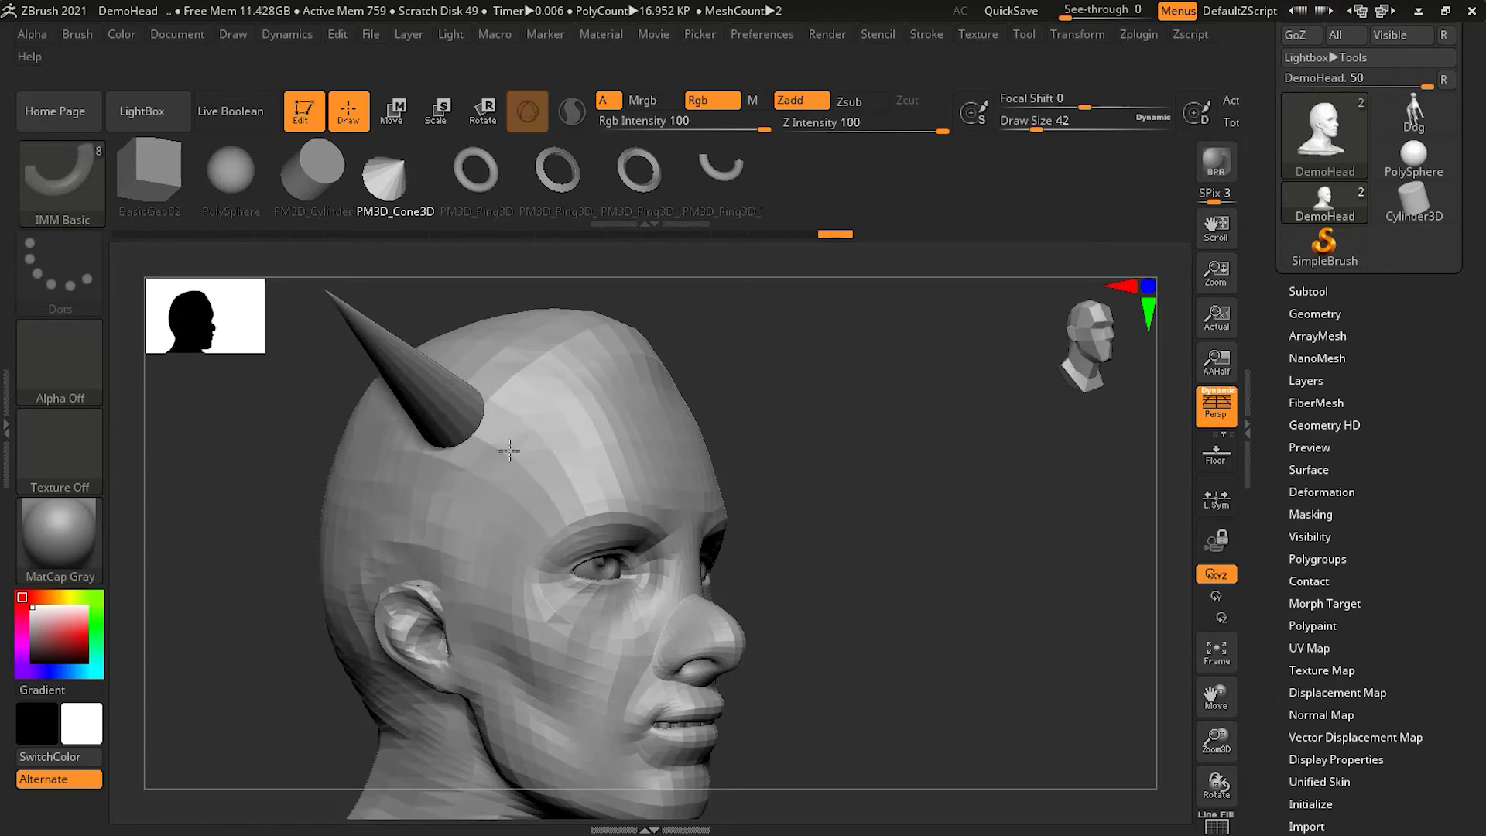
pyautogui.moveTo(510, 450); pyautogui.dragTo(510, 451)
pyautogui.moveTo(511, 451); pyautogui.dragTo(510, 450)
# Clear the mask from the head and inspect the horn from the front.
pyautogui.moveTo(896, 532)
pyautogui.mouseDown()
pyautogui.moveTo(862, 538)
pyautogui.moveTo(869, 552)
pyautogui.moveTo(869, 519)
pyautogui.moveTo(915, 493)
pyautogui.moveTo(836, 506)
pyautogui.moveTo(885, 521)
pyautogui.moveTo(922, 557)
pyautogui.moveTo(902, 547)
pyautogui.mouseUp()
pyautogui.press('super')
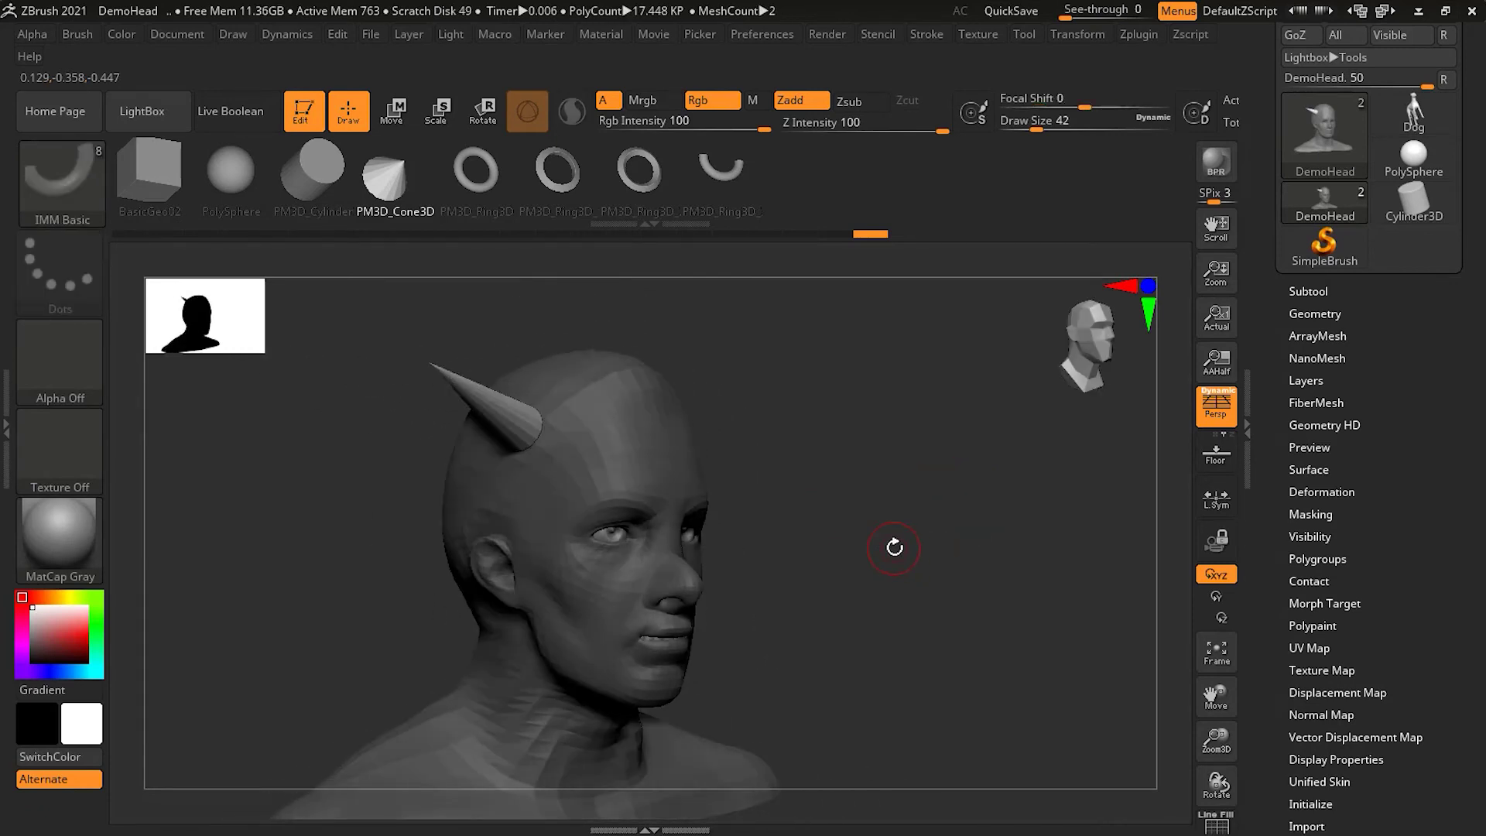
pyautogui.press('shift')
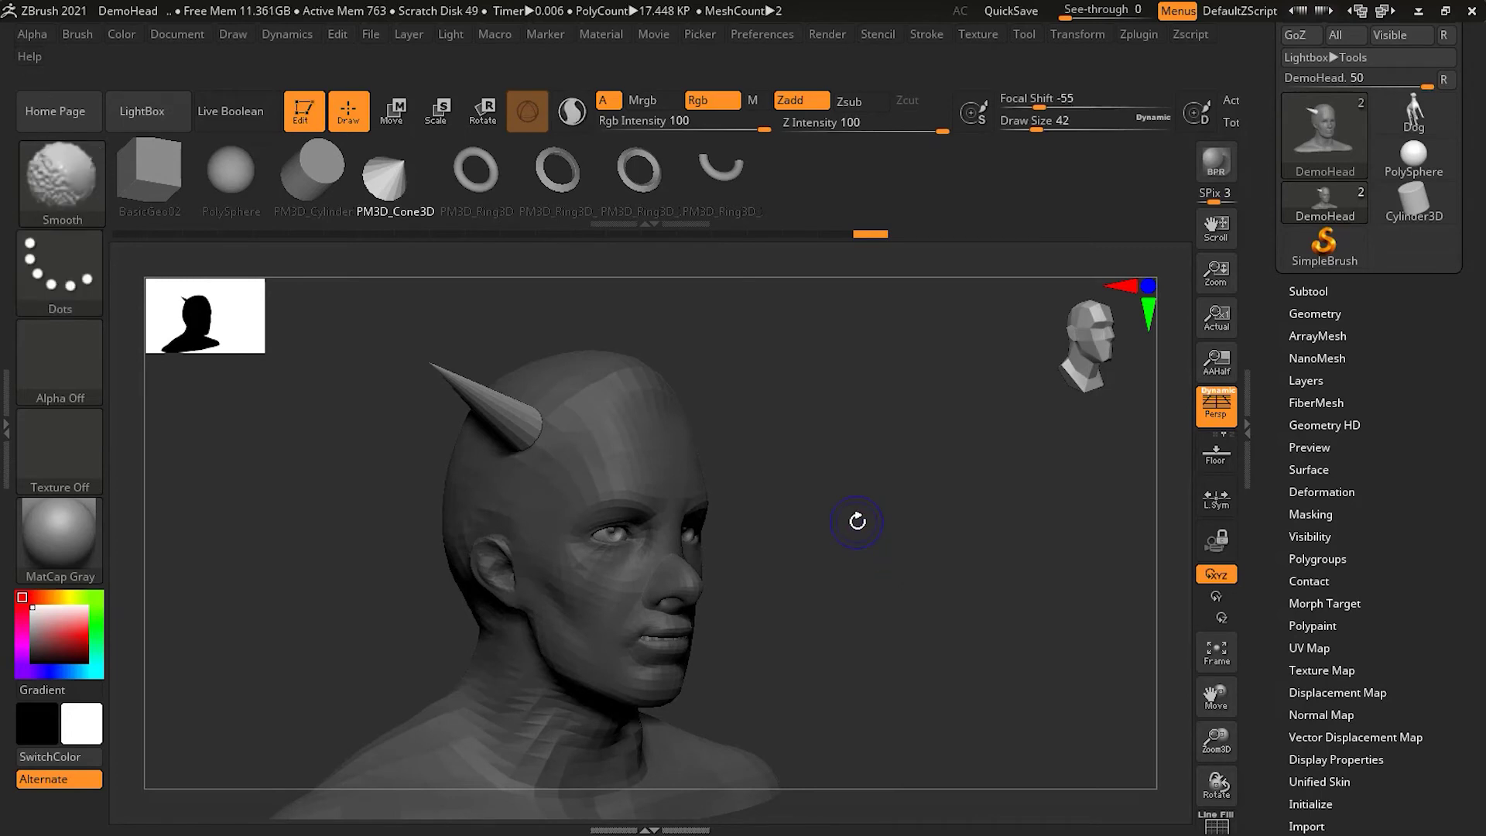
pyautogui.keyDown('ctrl'); pyautogui.click(898, 563); pyautogui.keyUp('ctrl')
pyautogui.moveTo(928, 548); pyautogui.dragTo(896, 560)
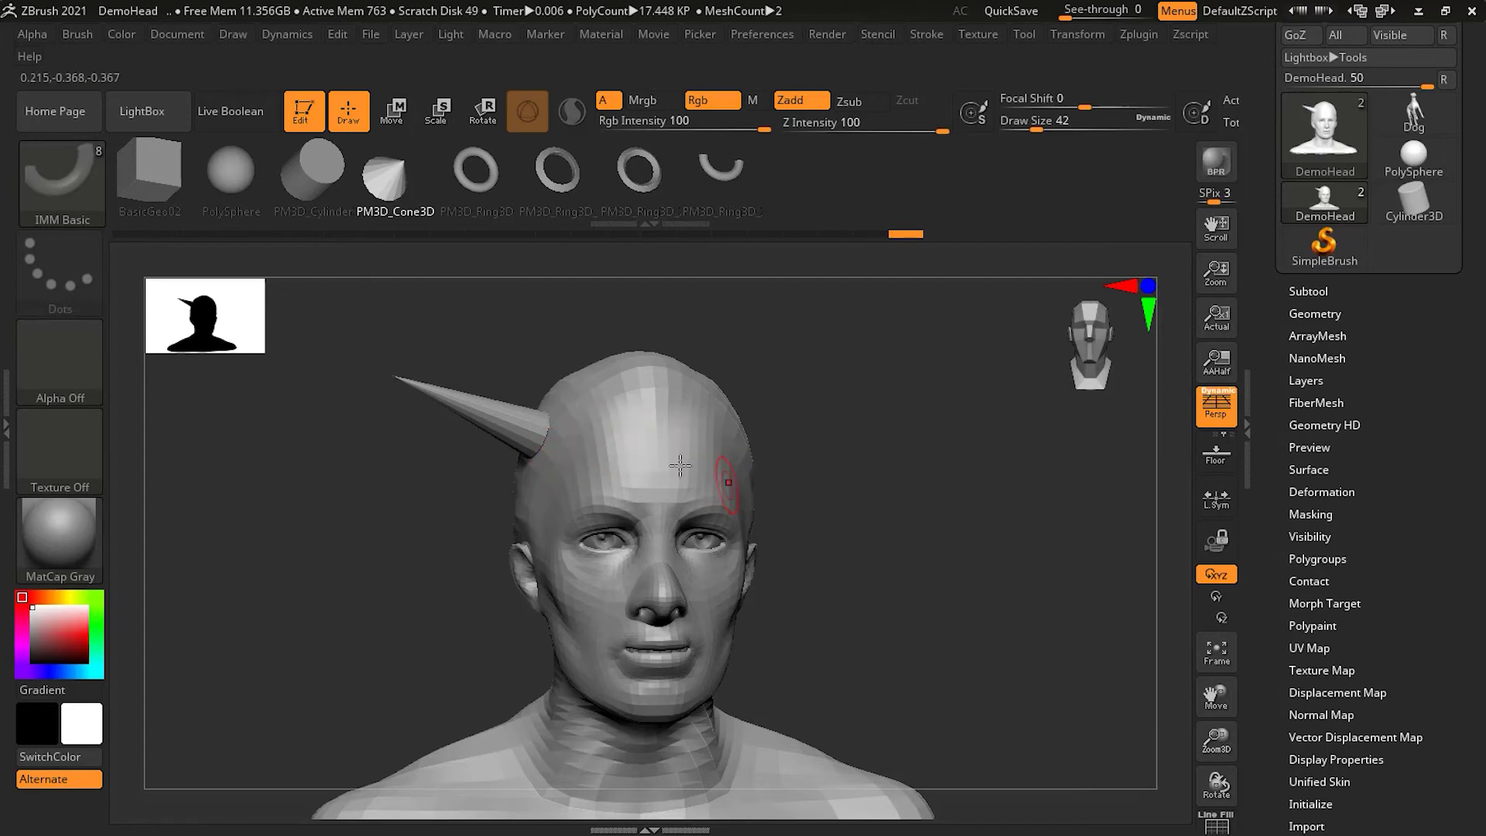
pyautogui.moveTo(852, 508); pyautogui.dragTo(889, 494)
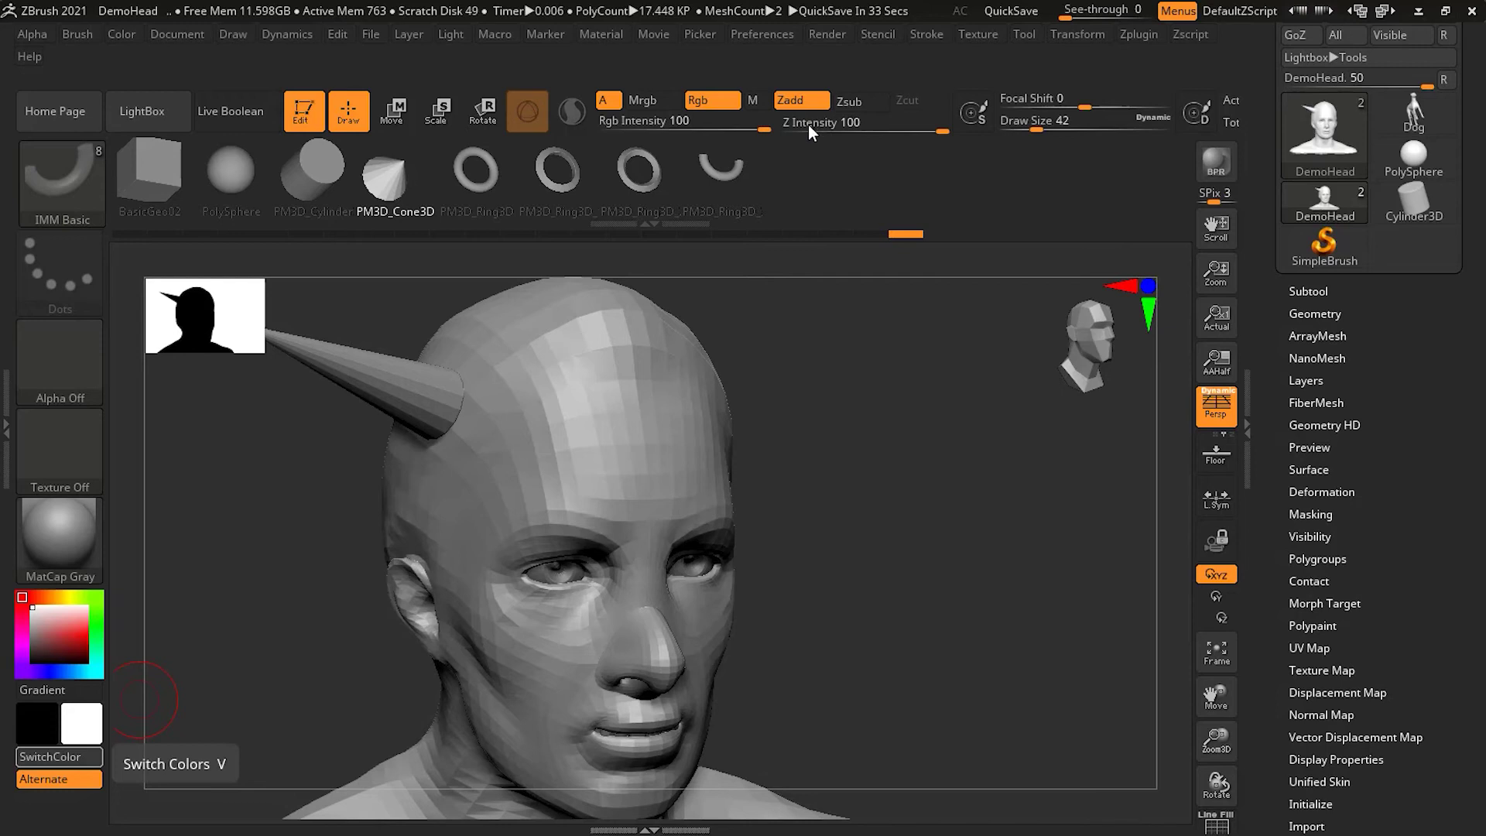
# Try inserting a cone on the forehead with Z Intensity 11, and undo it.
pyautogui.moveTo(838, 132)
pyautogui.mouseDown()
pyautogui.moveTo(817, 134)
pyautogui.moveTo(833, 133)
pyautogui.mouseUp()
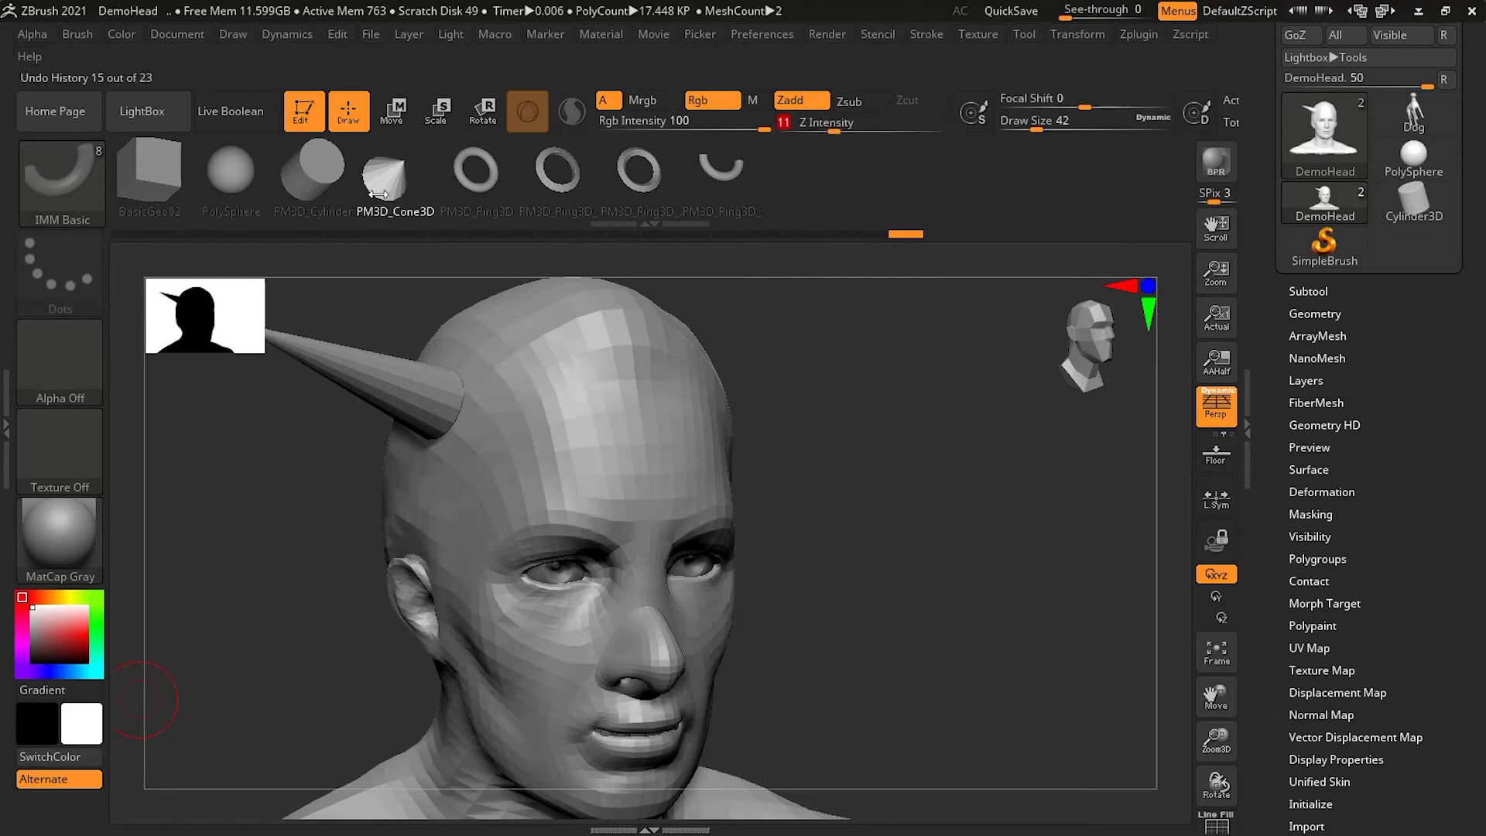
pyautogui.moveTo(546, 416); pyautogui.dragTo(589, 441)
pyautogui.moveTo(790, 461); pyautogui.dragTo(820, 457)
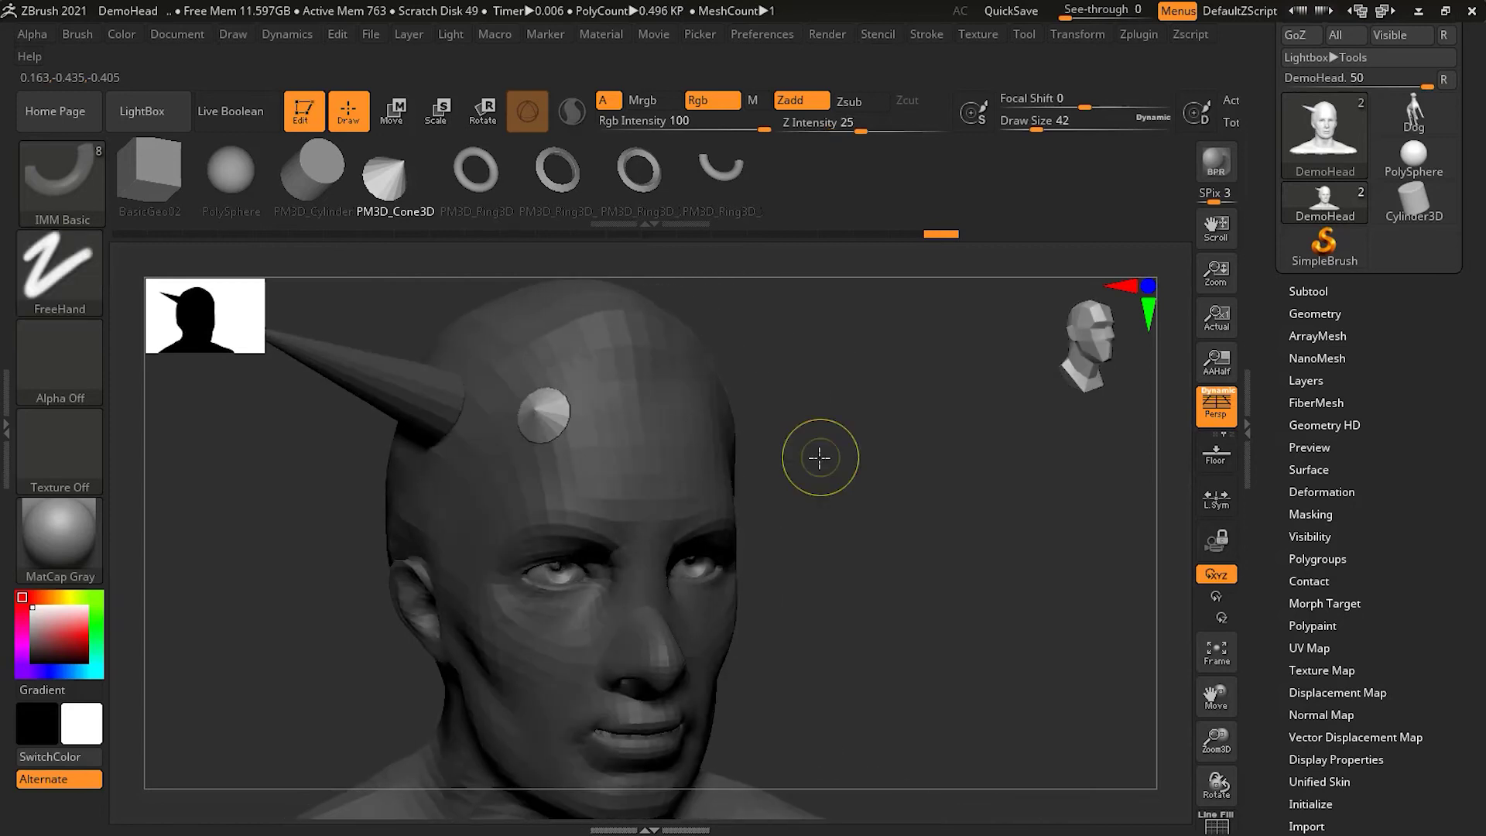
pyautogui.hotkey('ctrl', 'z')
# Set Z Intensity to 100, try a cone beside the long horn, and undo it.
pyautogui.moveTo(833, 131); pyautogui.dragTo(946, 131)
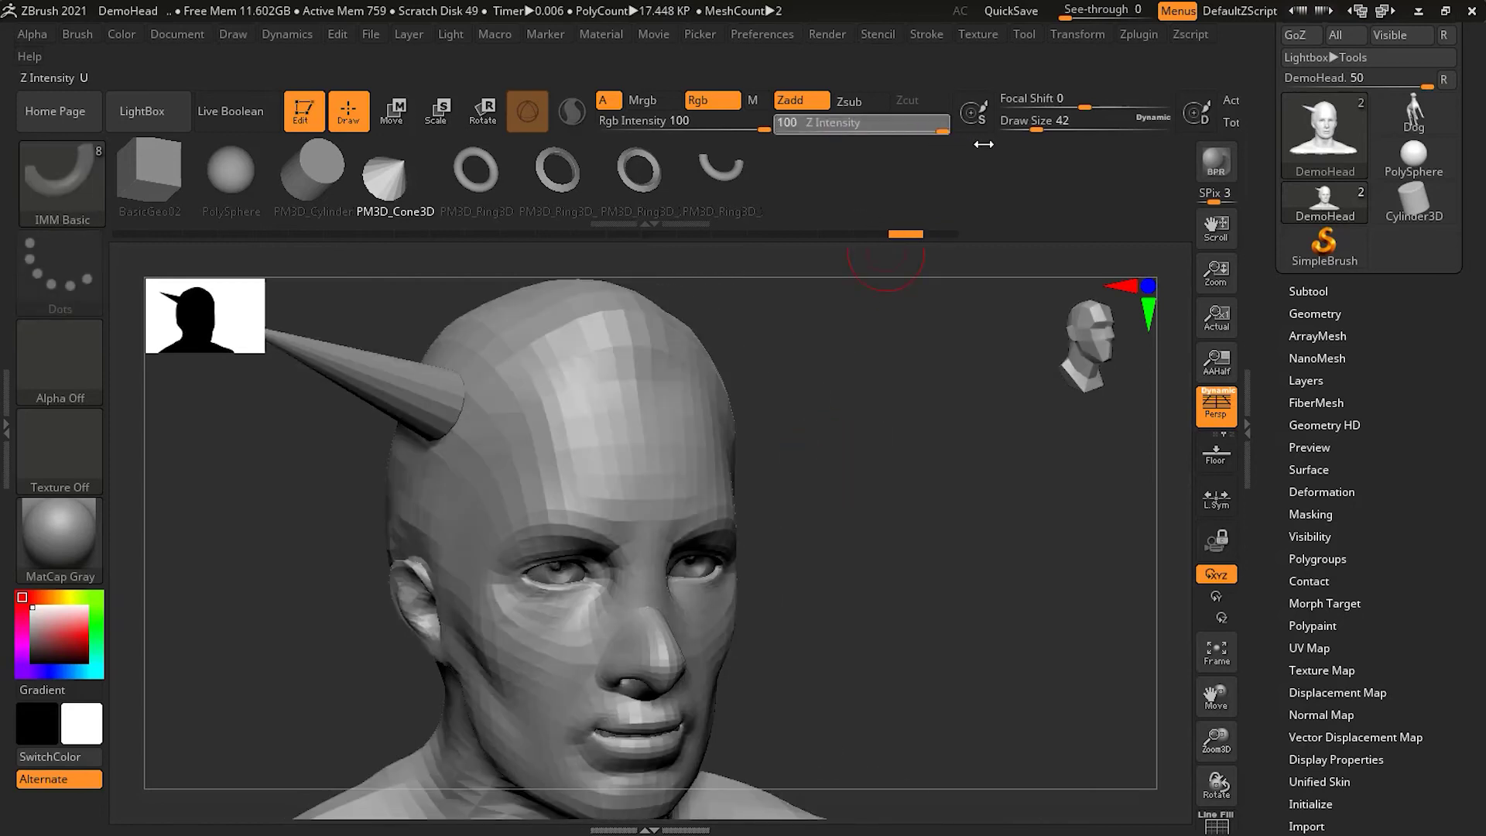
pyautogui.moveTo(525, 411); pyautogui.dragTo(557, 431)
pyautogui.hotkey('ctrl', 'z')
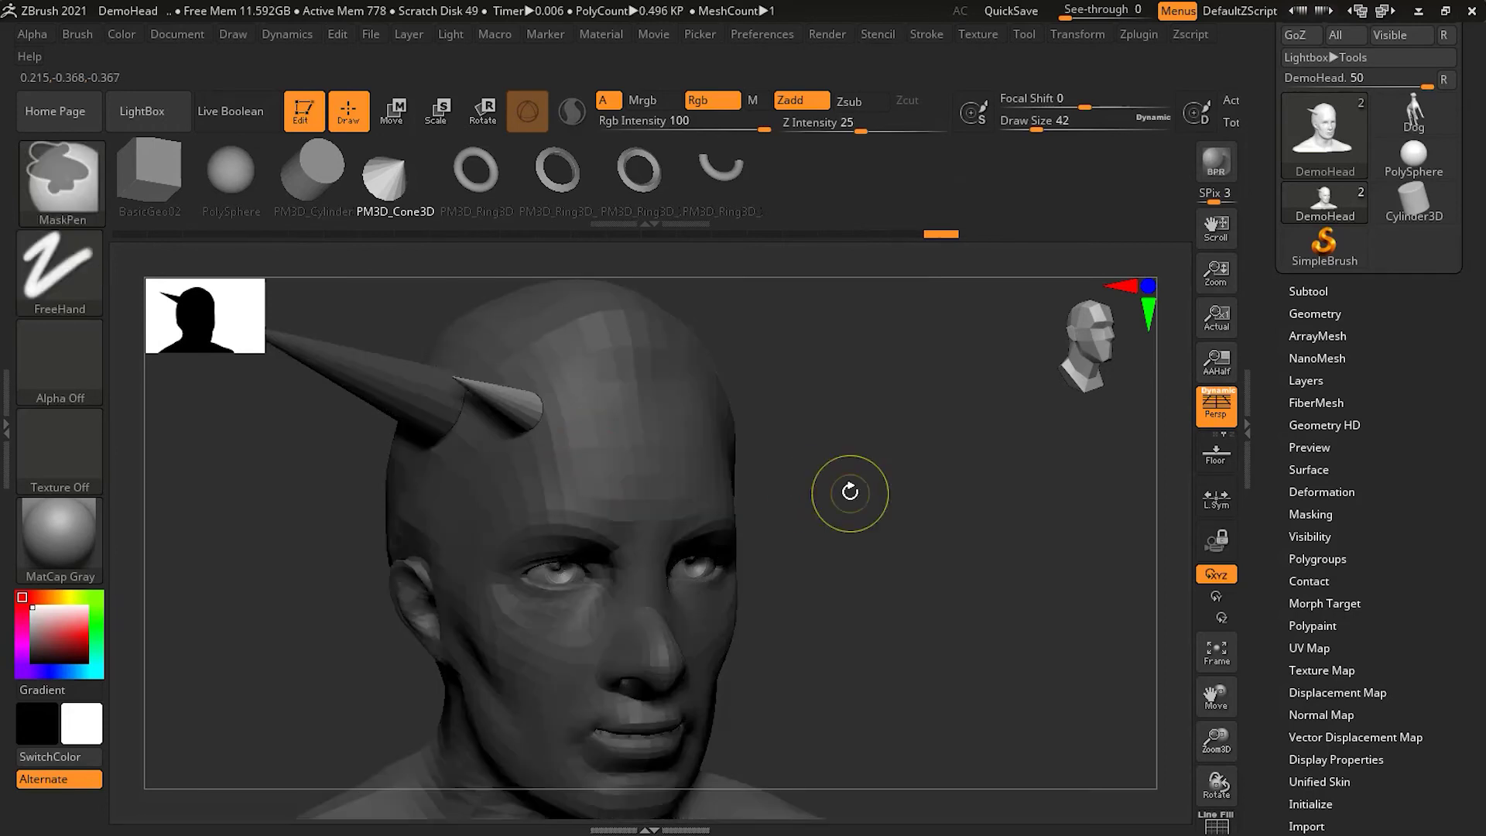
# Insert a short, wide cone on the forehead beside the long horn.
pyautogui.moveTo(926, 468); pyautogui.dragTo(910, 511)
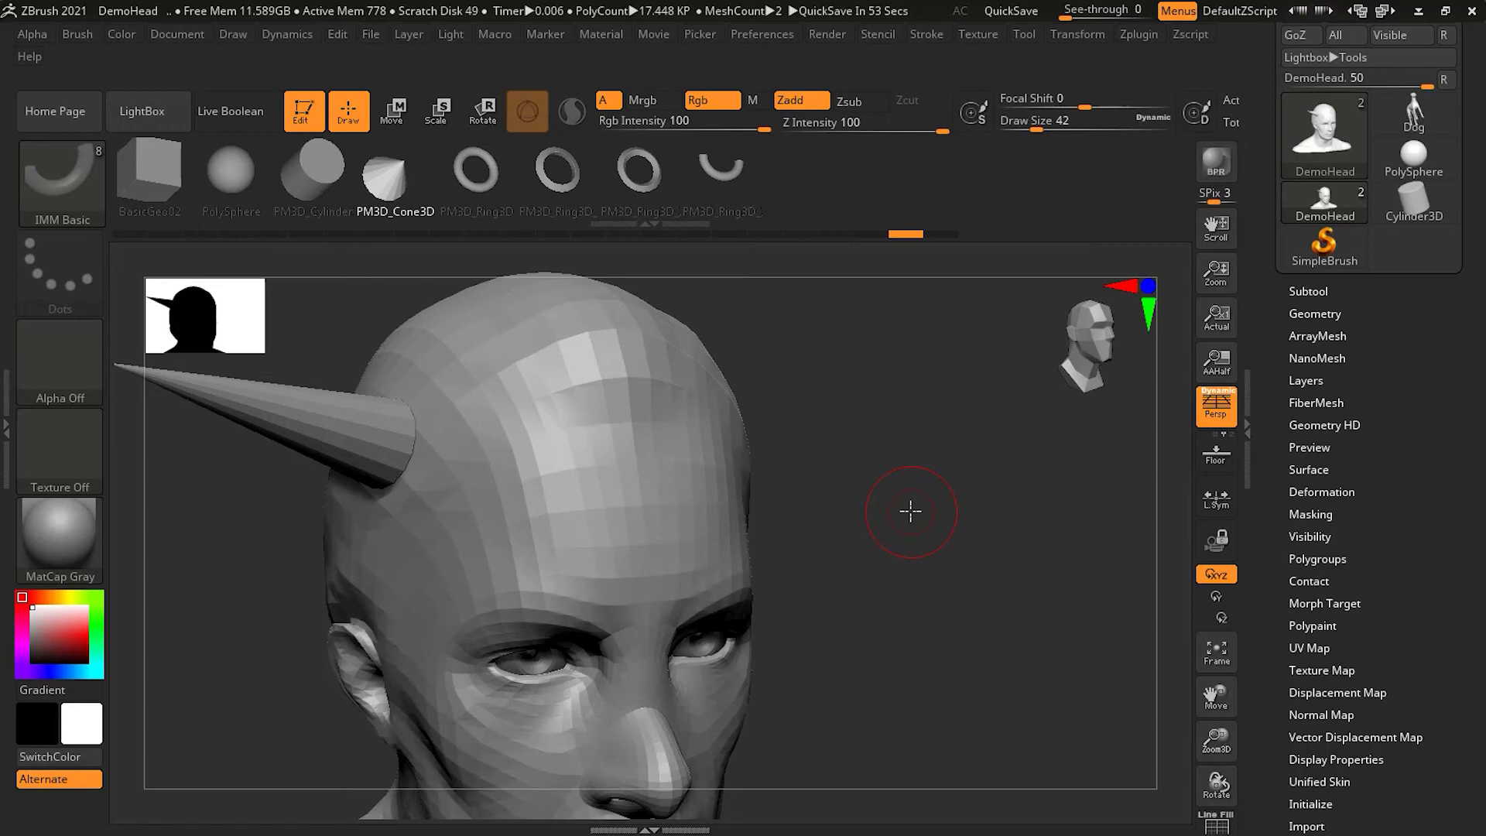
pyautogui.moveTo(516, 469)
pyautogui.mouseDown()
pyautogui.moveTo(559, 529)
pyautogui.moveTo(530, 461)
pyautogui.mouseUp()
pyautogui.moveTo(906, 524)
pyautogui.mouseDown()
pyautogui.moveTo(889, 524)
pyautogui.moveTo(892, 541)
pyautogui.moveTo(908, 518)
pyautogui.mouseUp()
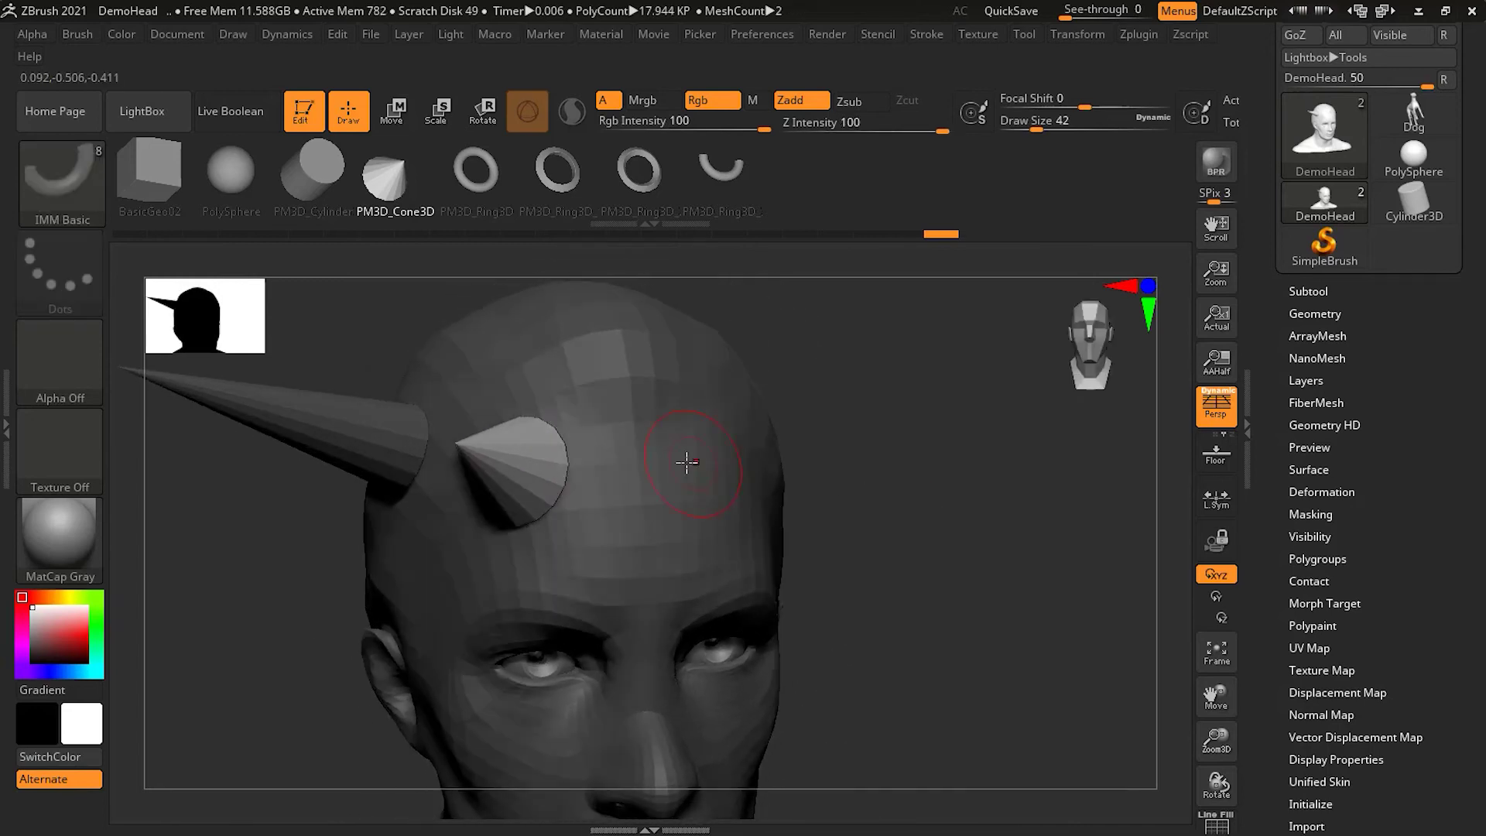
pyautogui.moveTo(862, 487); pyautogui.dragTo(877, 528)
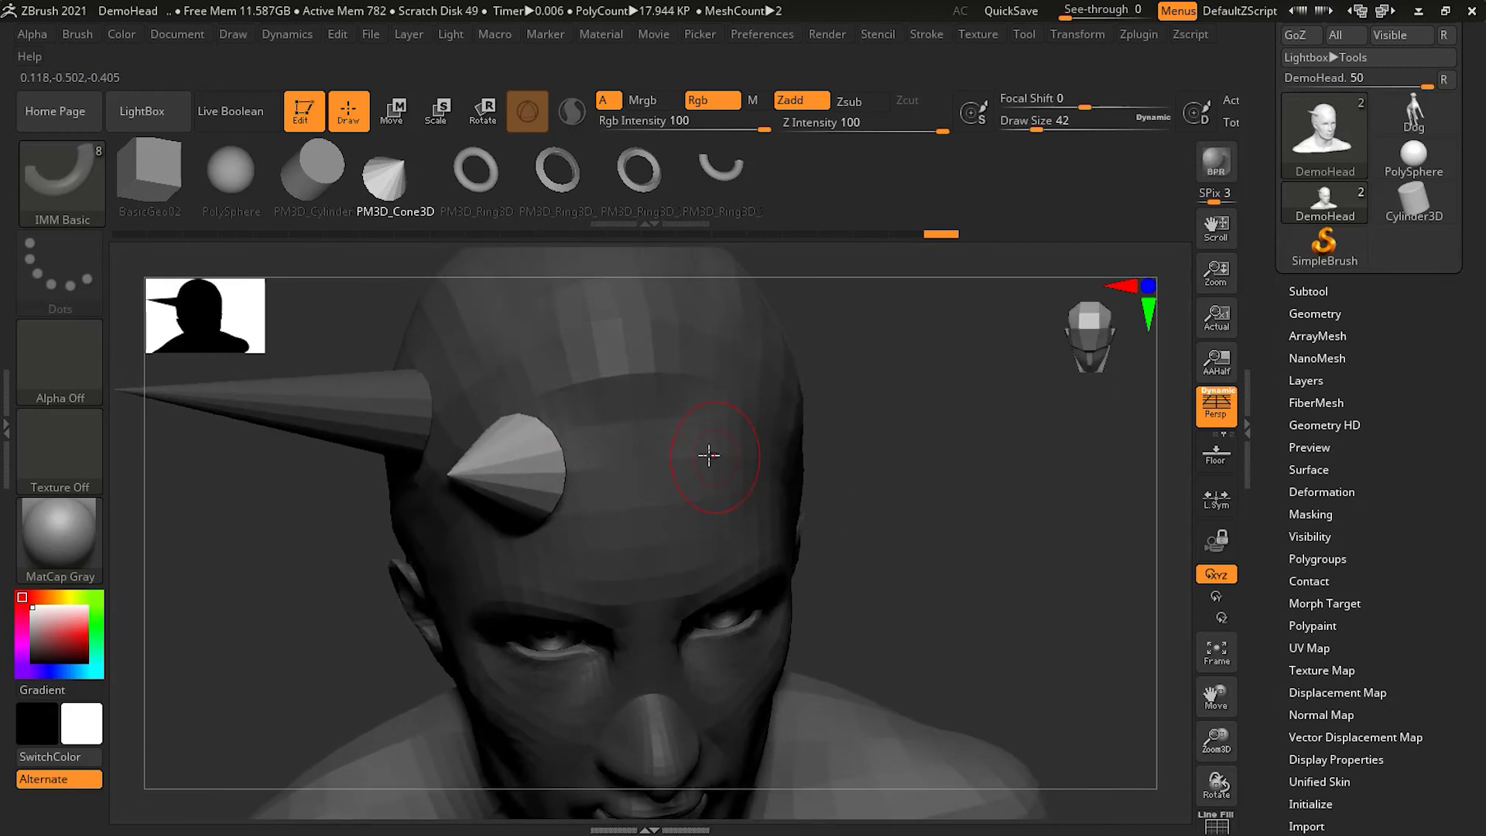
# Insert two more short cones, at the centre and far side of the forehead, and clear the mask.
pyautogui.moveTo(655, 466)
pyautogui.mouseDown()
pyautogui.moveTo(736, 534)
pyautogui.moveTo(716, 490)
pyautogui.moveTo(758, 507)
pyautogui.moveTo(700, 454)
pyautogui.moveTo(689, 488)
pyautogui.mouseUp()
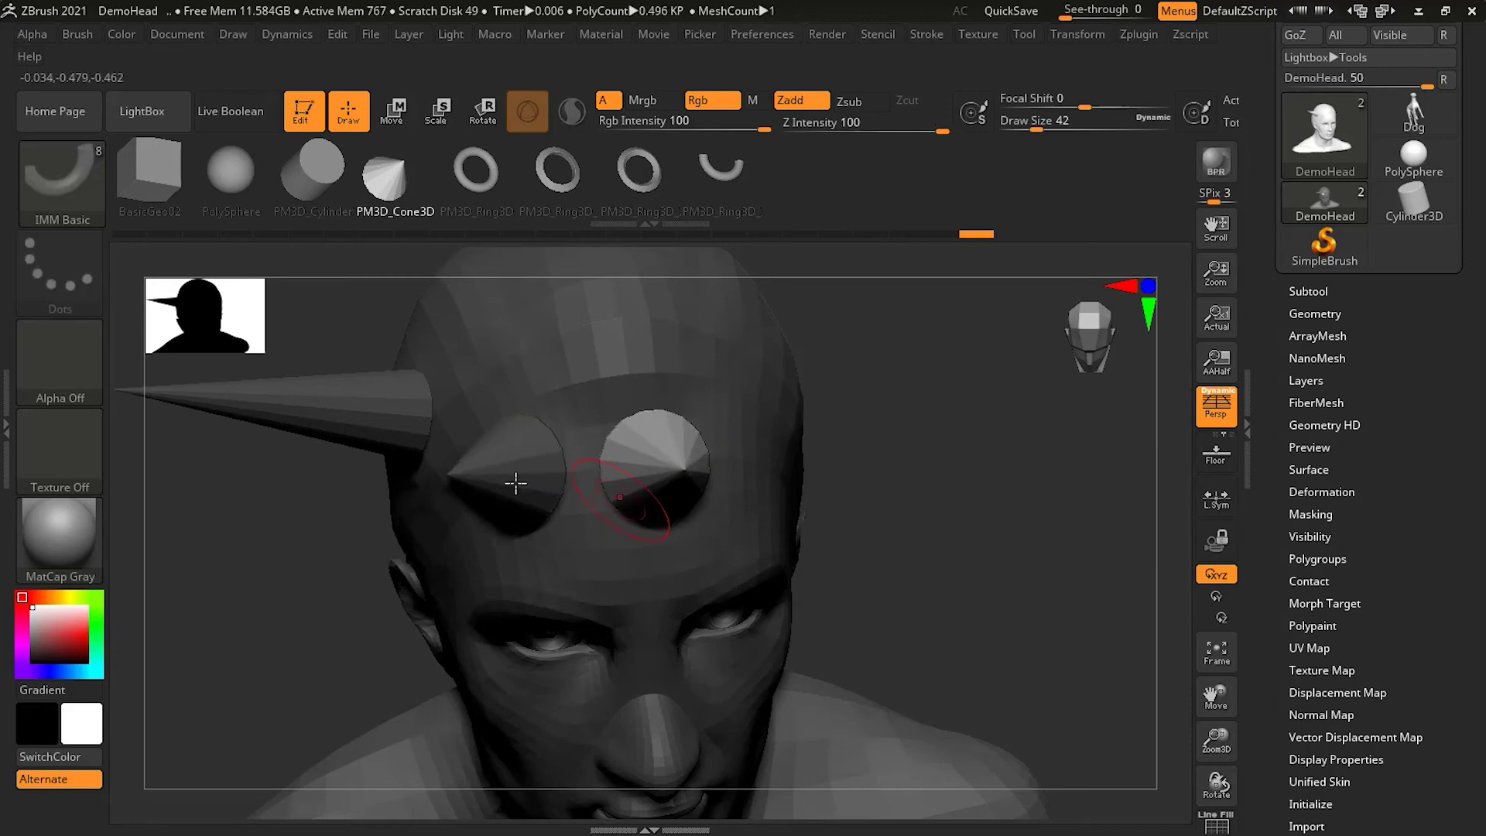
pyautogui.moveTo(915, 541)
pyautogui.mouseDown()
pyautogui.moveTo(915, 459)
pyautogui.moveTo(890, 499)
pyautogui.mouseUp()
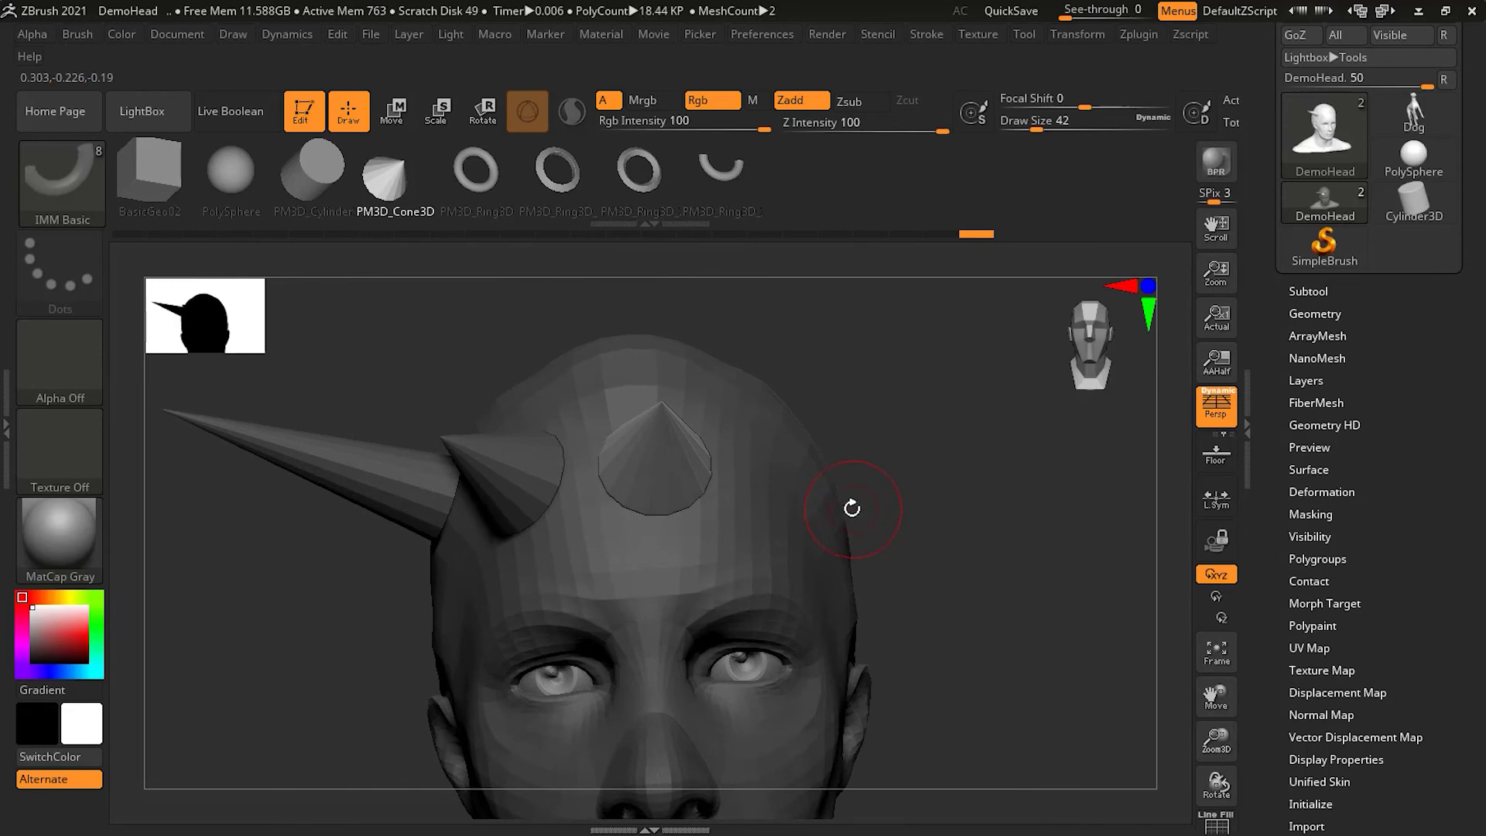
pyautogui.moveTo(793, 514); pyautogui.dragTo(856, 541)
pyautogui.moveTo(958, 507)
pyautogui.mouseDown()
pyautogui.moveTo(986, 537)
pyautogui.moveTo(1040, 551)
pyautogui.moveTo(949, 550)
pyautogui.moveTo(1022, 622)
pyautogui.mouseUp()
pyautogui.moveTo(938, 595); pyautogui.dragTo(938, 478)
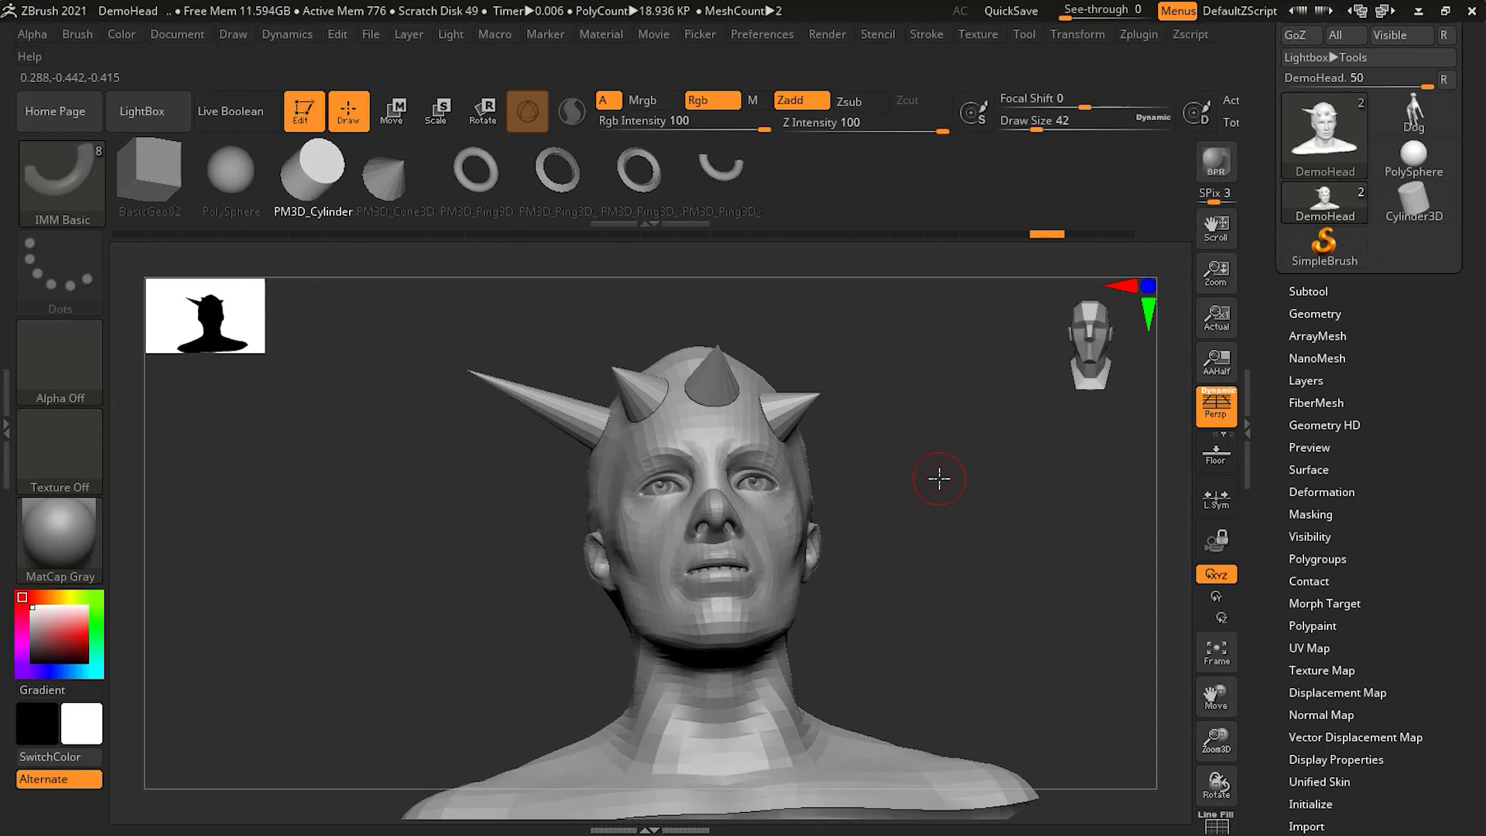
# Show the polygroups with the wireframe and split the DemoHead subtool by its groups.
pyautogui.click(1218, 825)
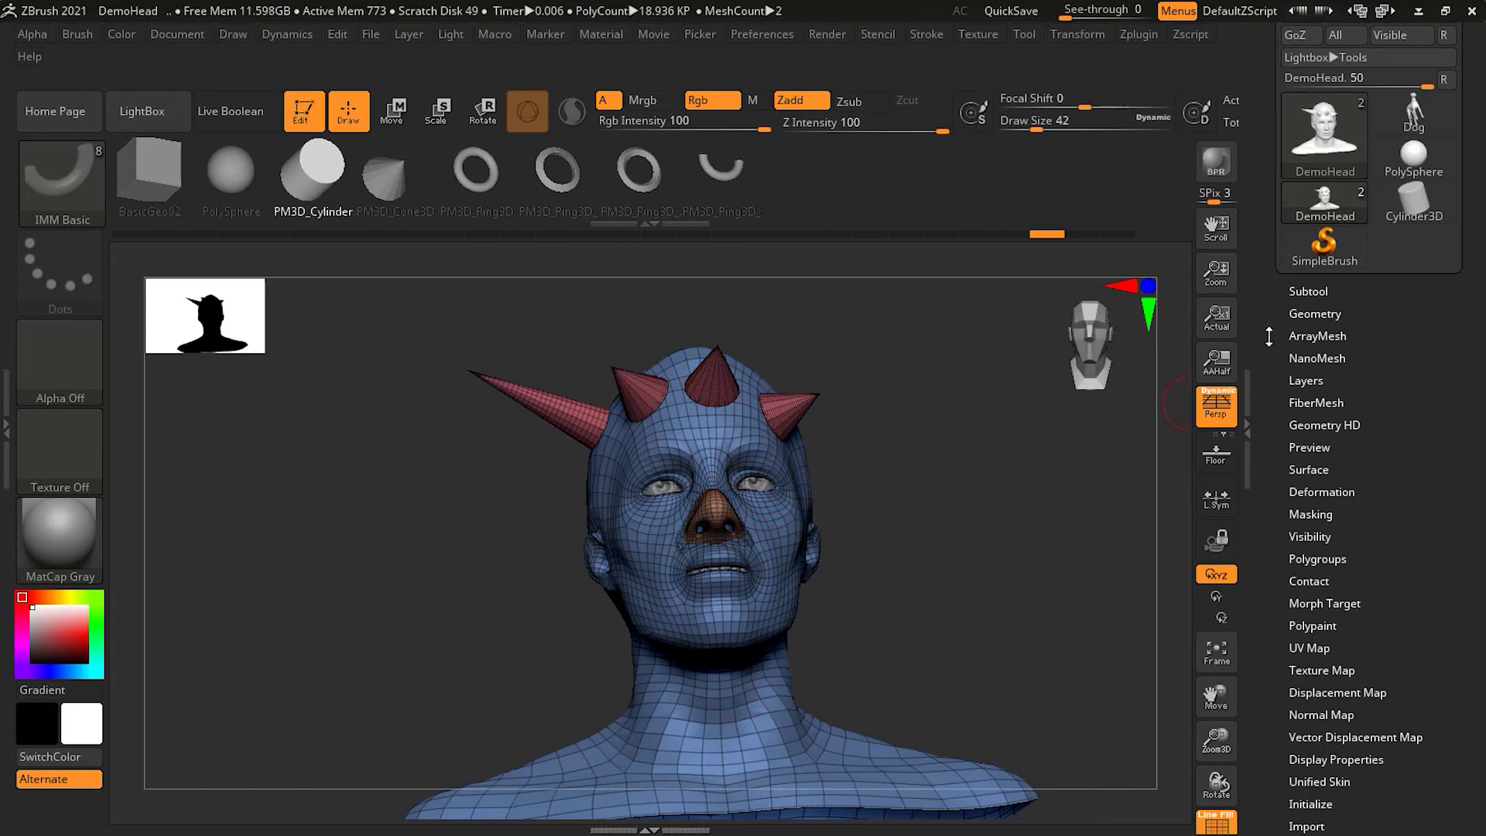
pyautogui.click(1307, 291)
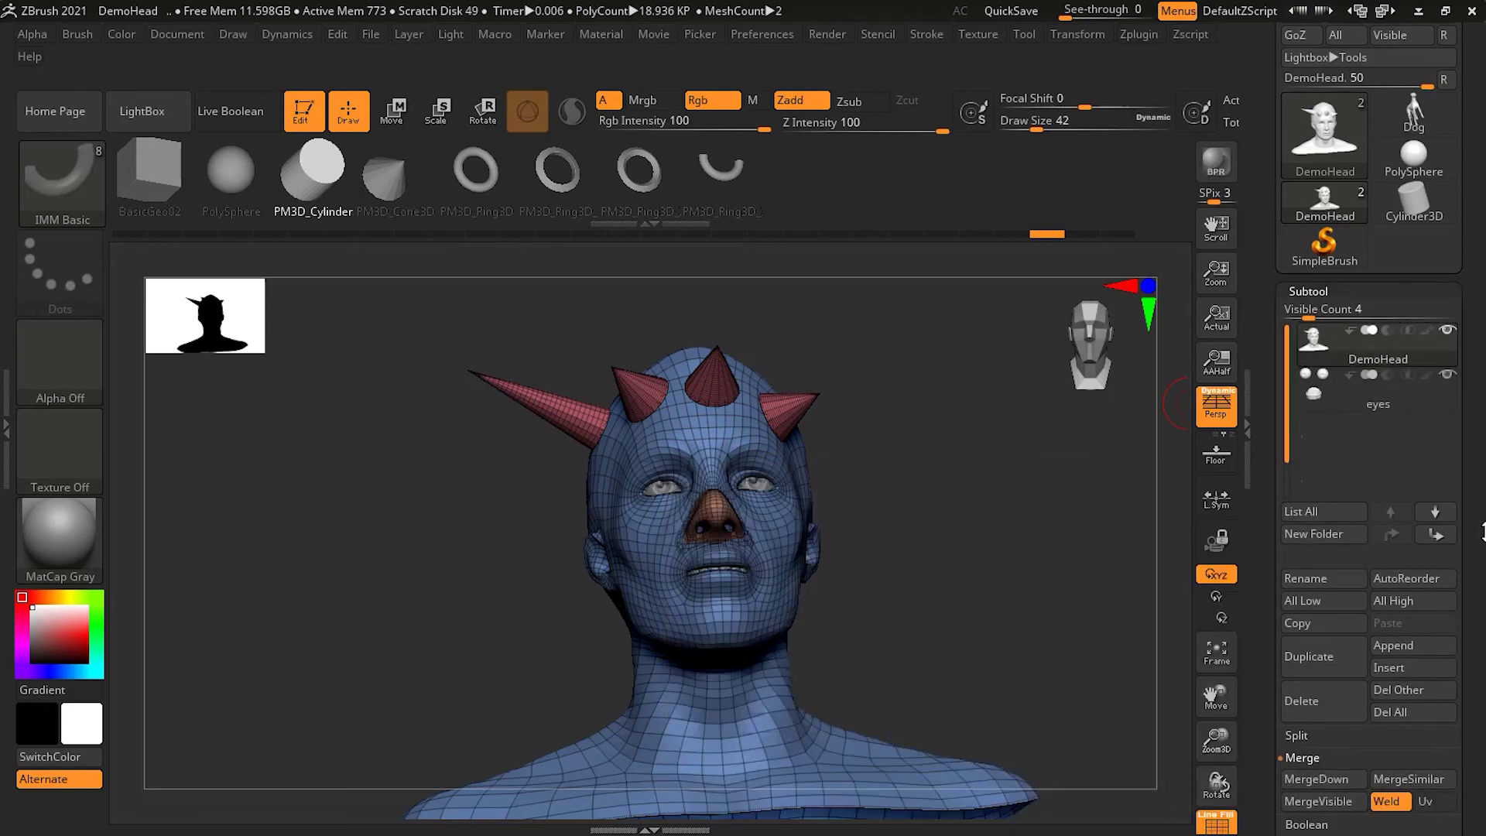
pyautogui.moveTo(1474, 574); pyautogui.dragTo(1476, 464)
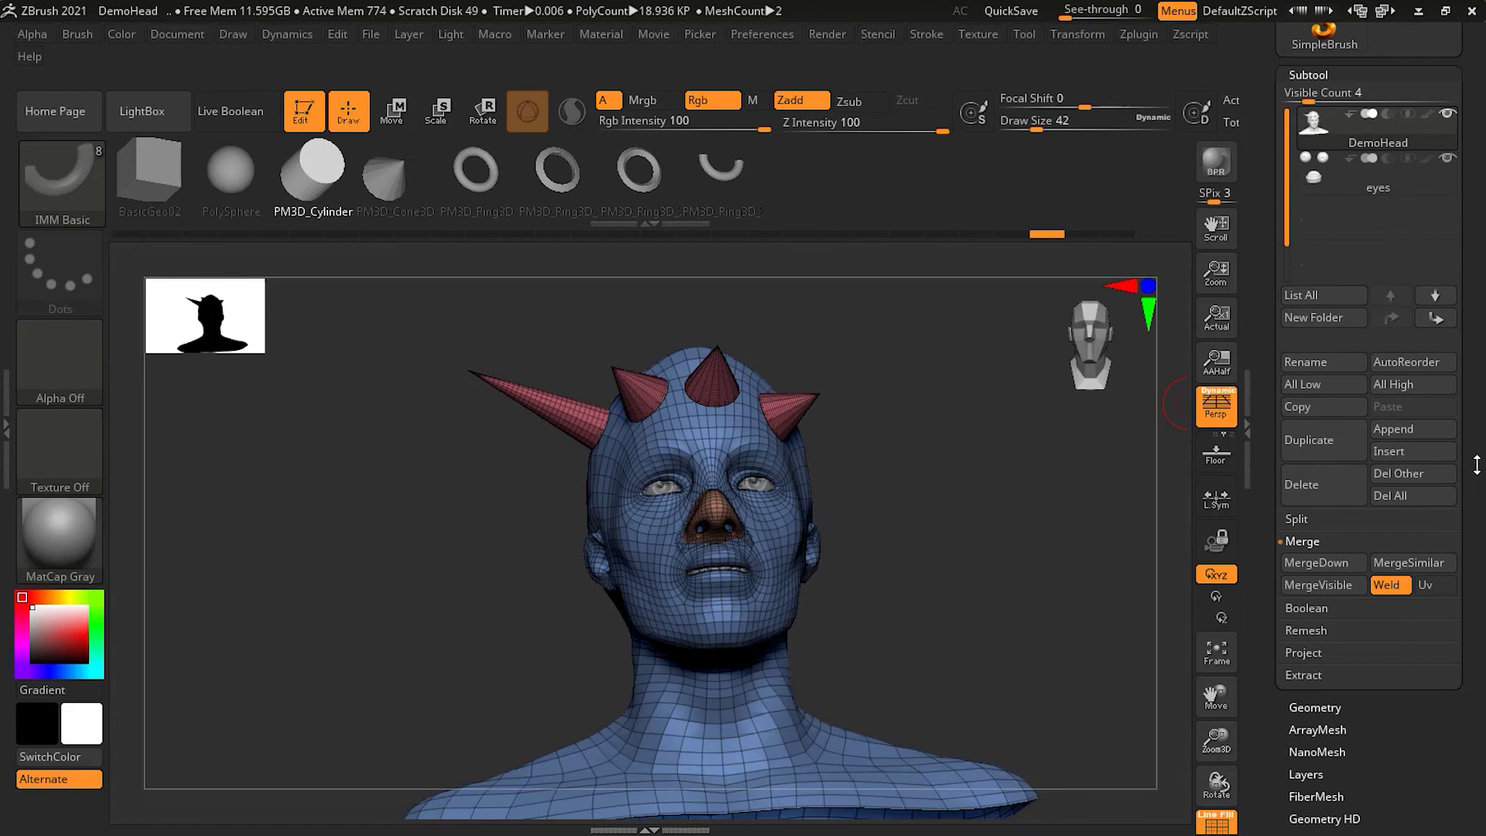
pyautogui.click(1305, 517)
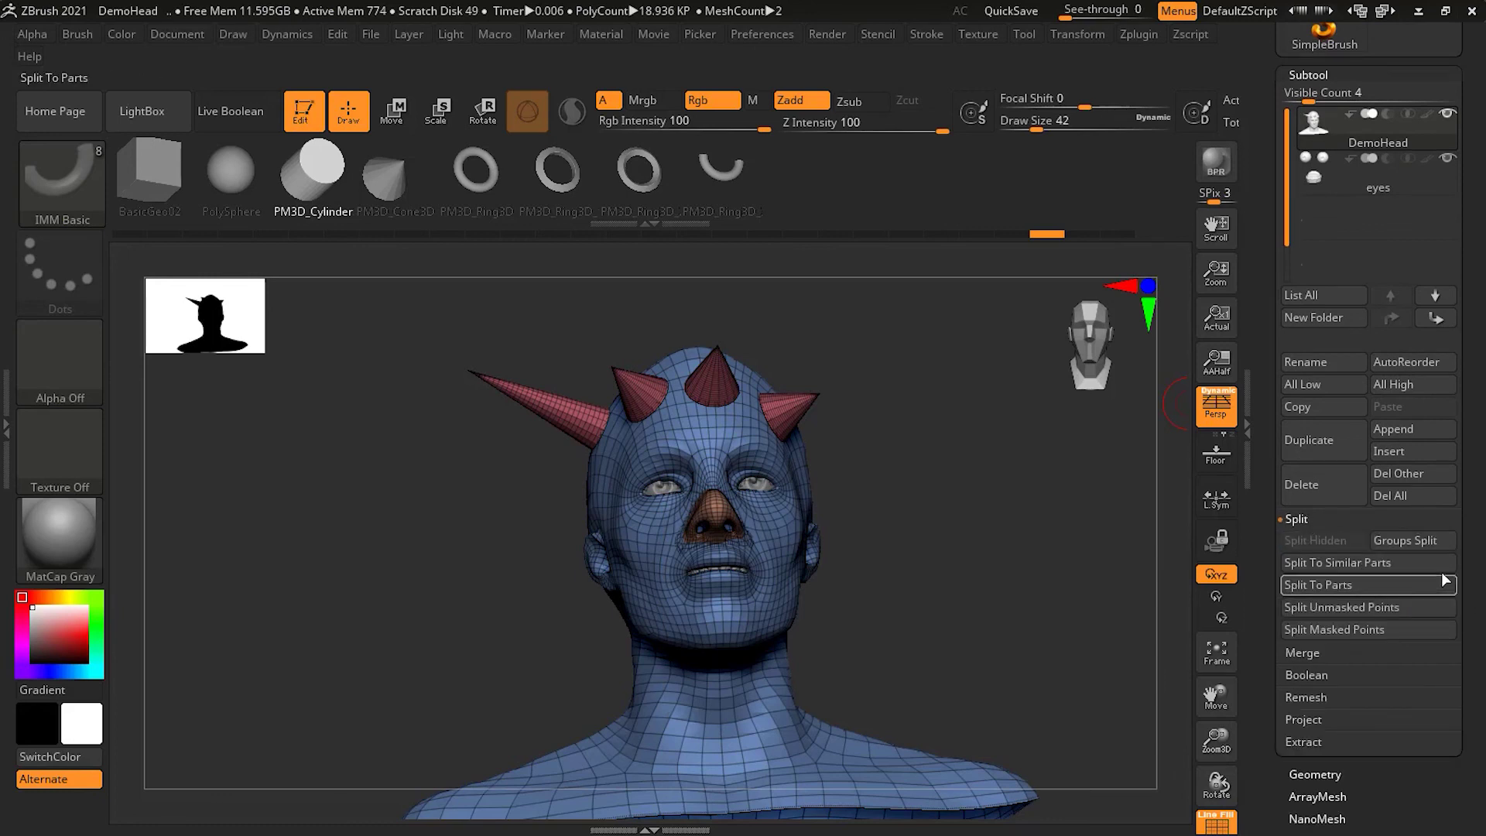
pyautogui.click(1414, 542)
# Select the separated cone and nose subtools in turn, ending on the cones, and inspect the bust from several angles.
pyautogui.moveTo(1369, 179)
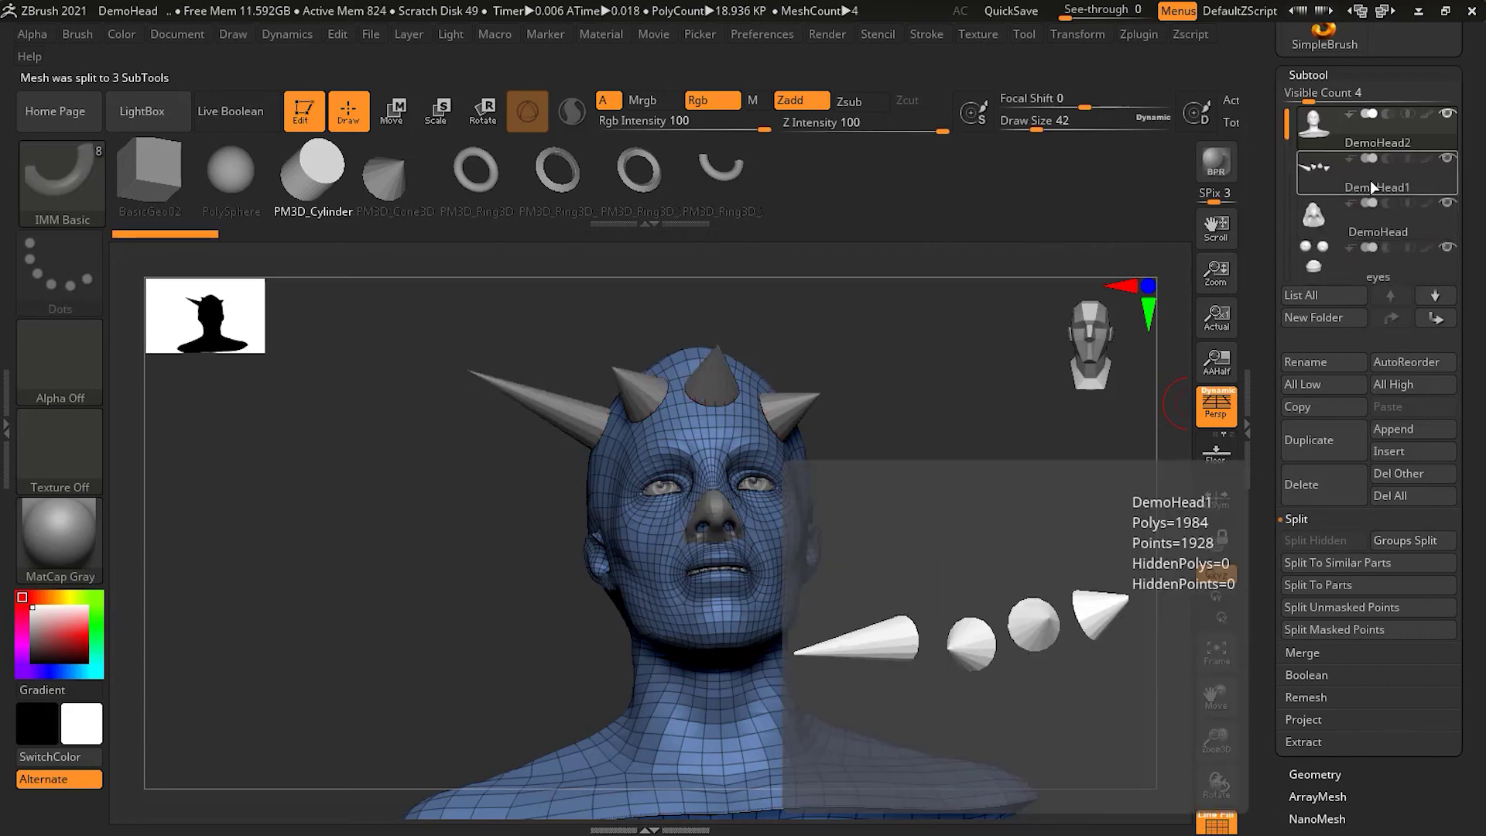
pyautogui.click(1422, 175)
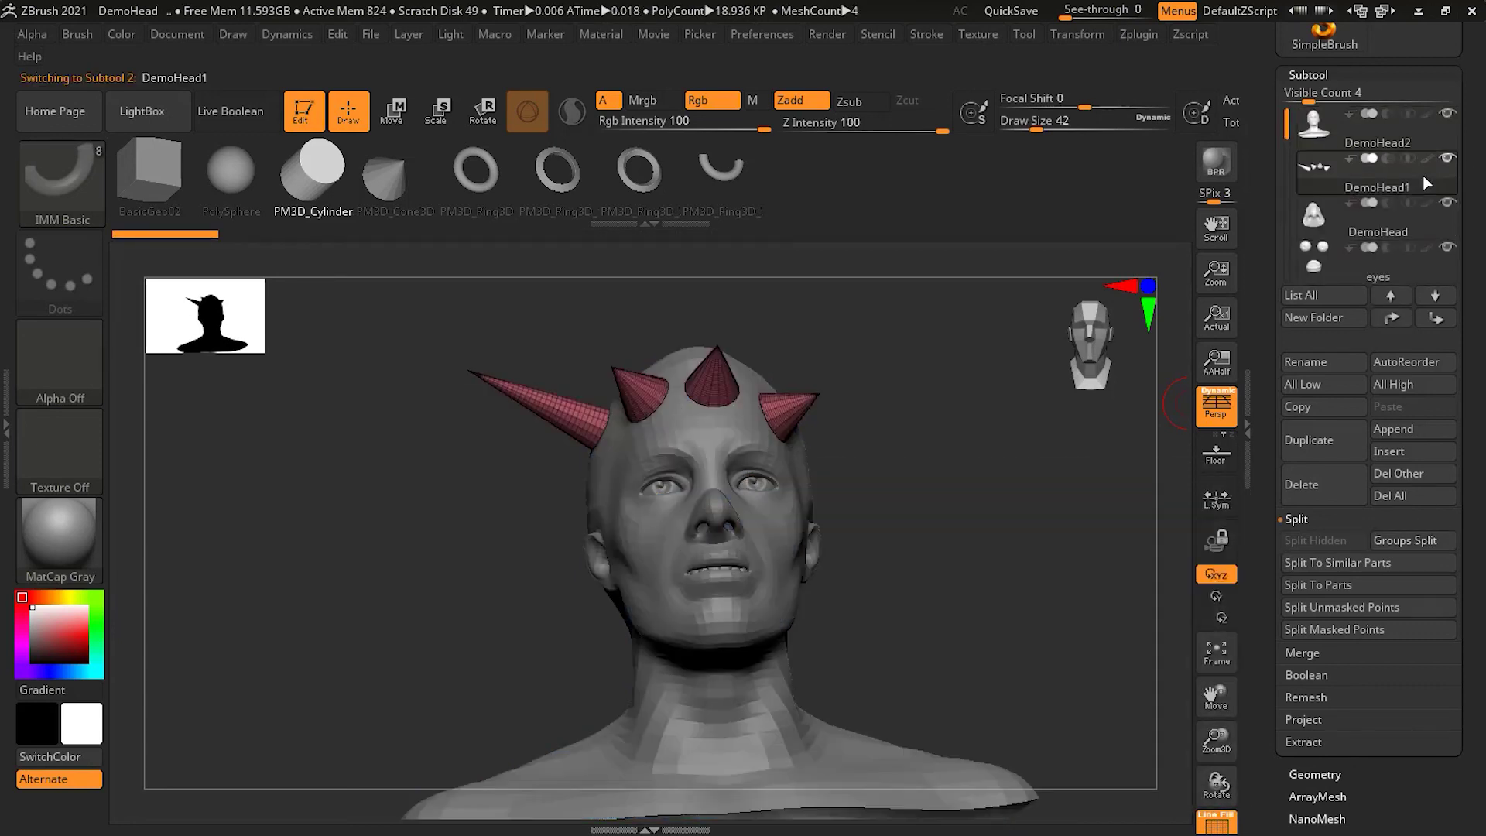
pyautogui.click(1401, 227)
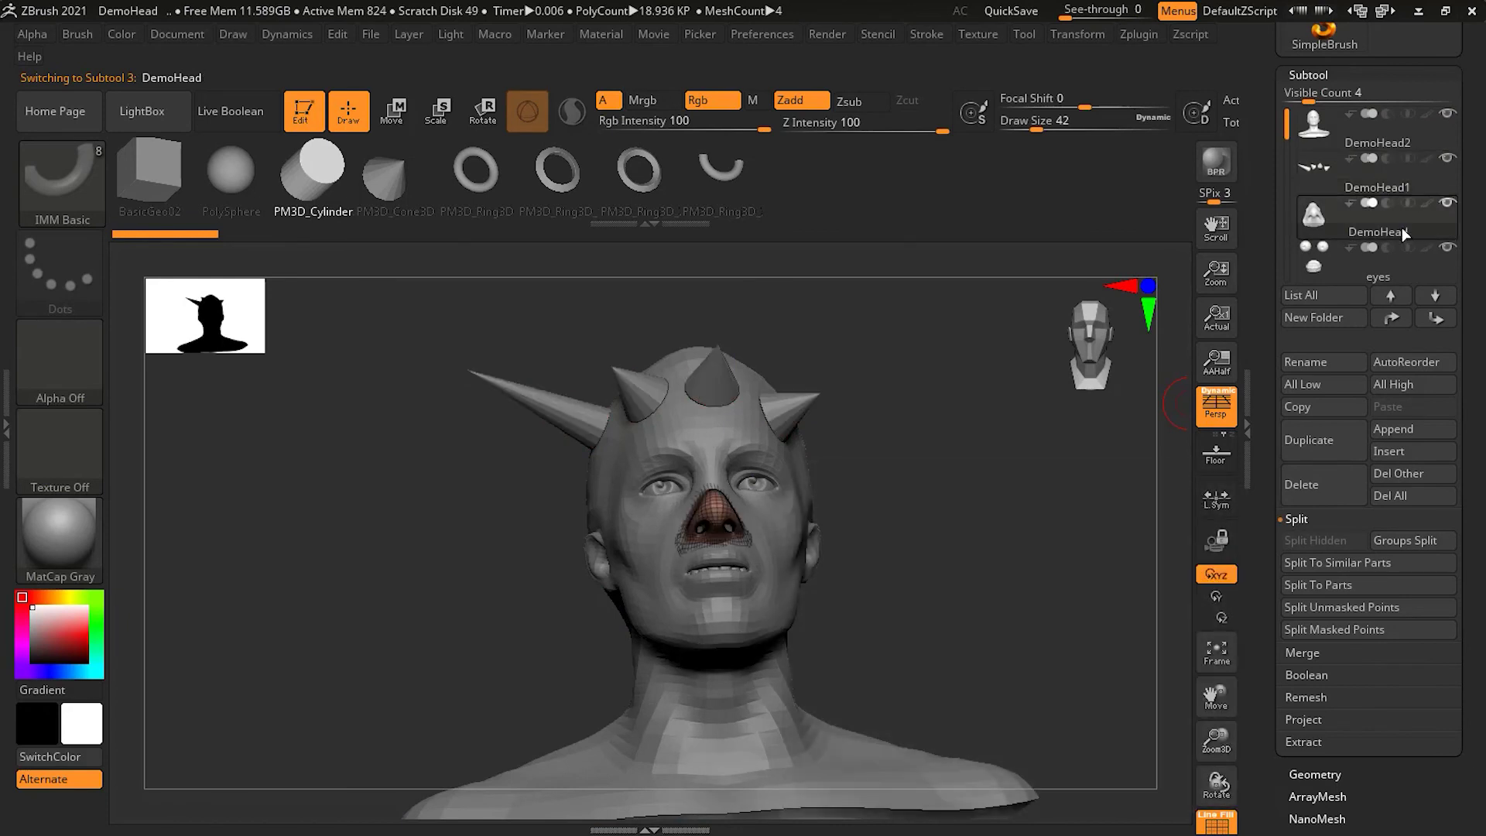
pyautogui.click(1405, 164)
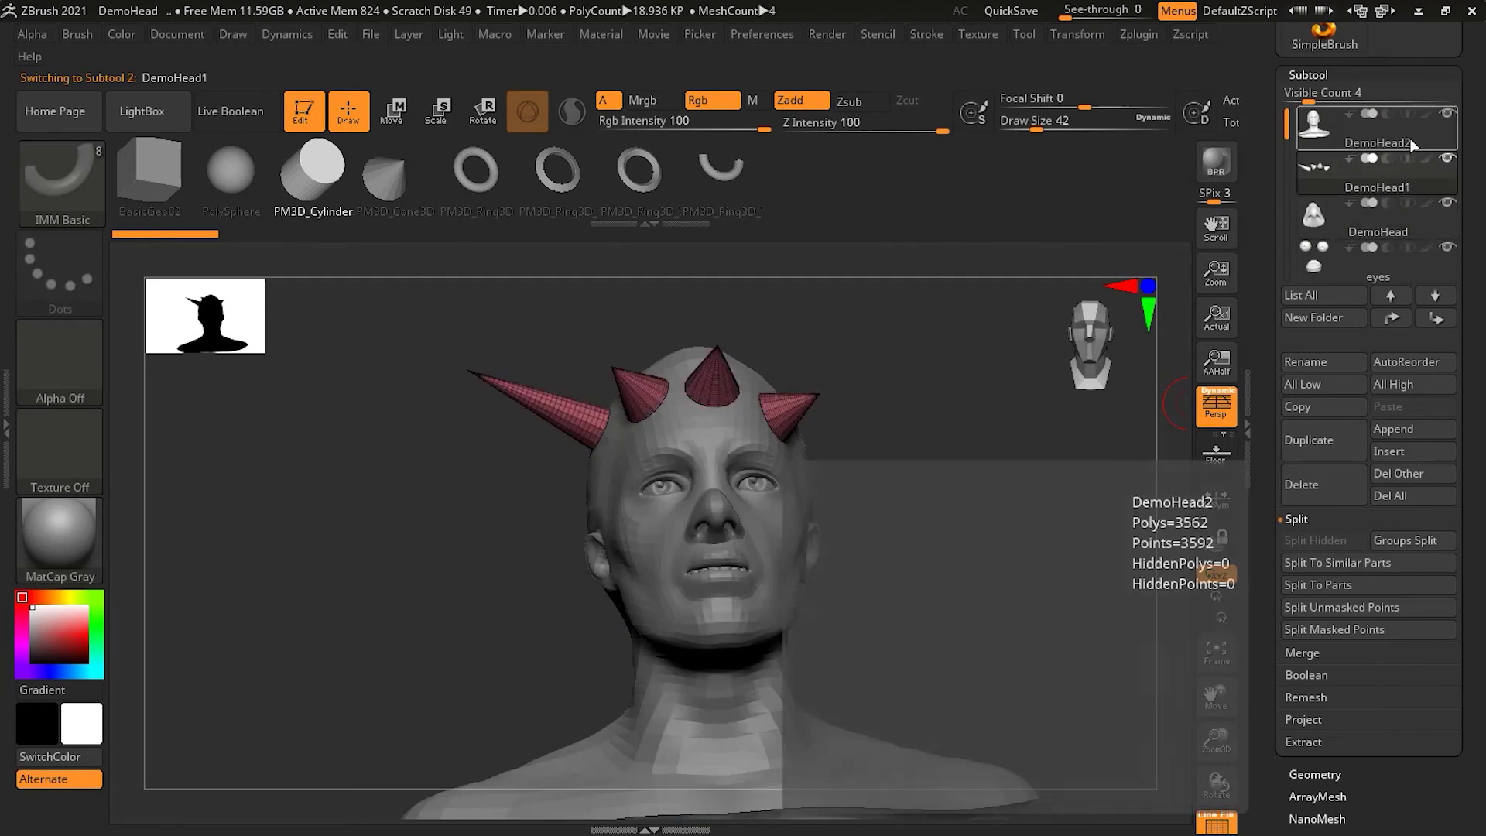
pyautogui.moveTo(1413, 207)
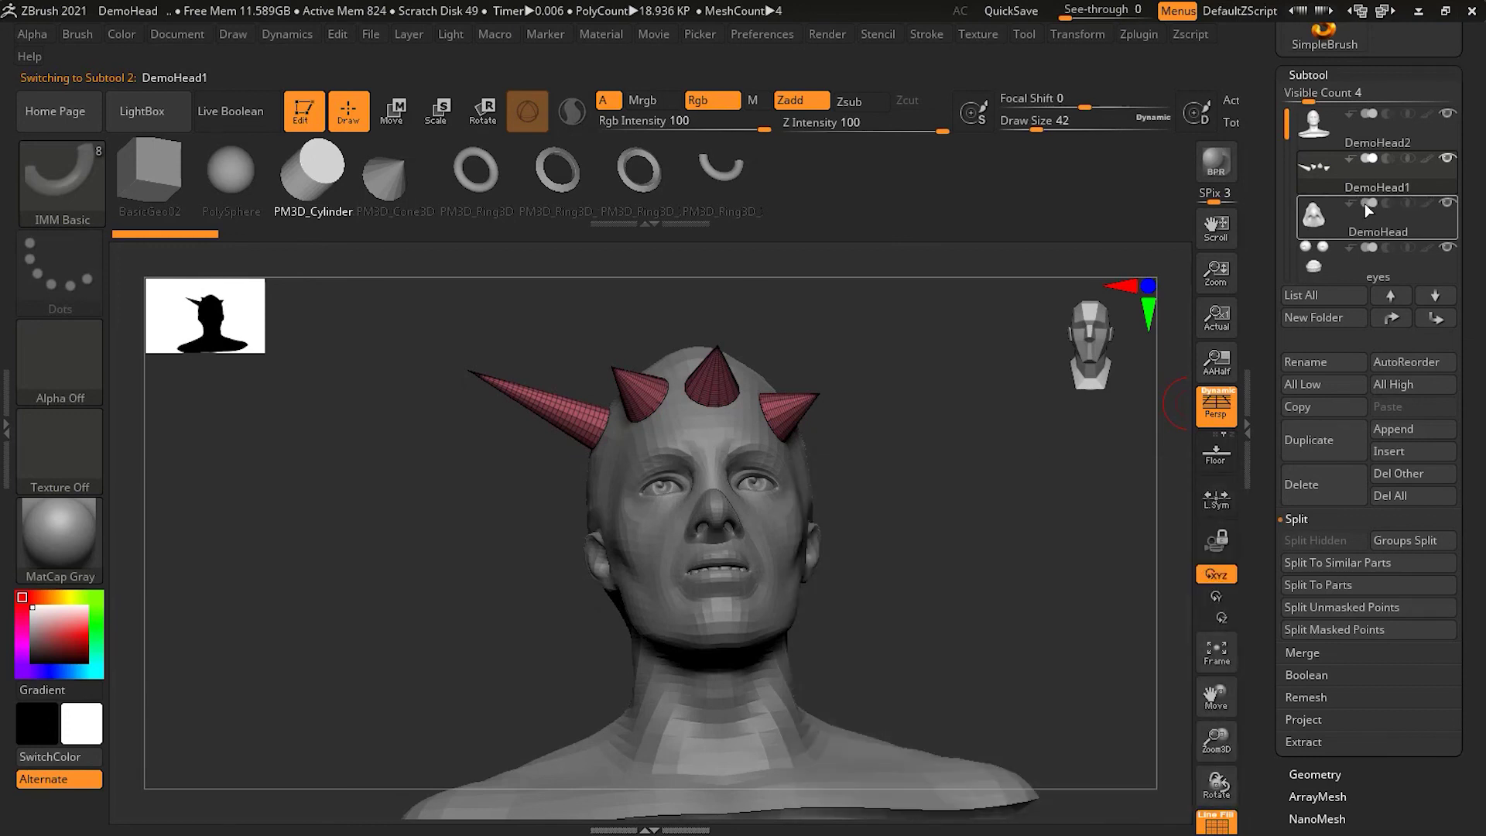
pyautogui.moveTo(1002, 474); pyautogui.dragTo(906, 583)
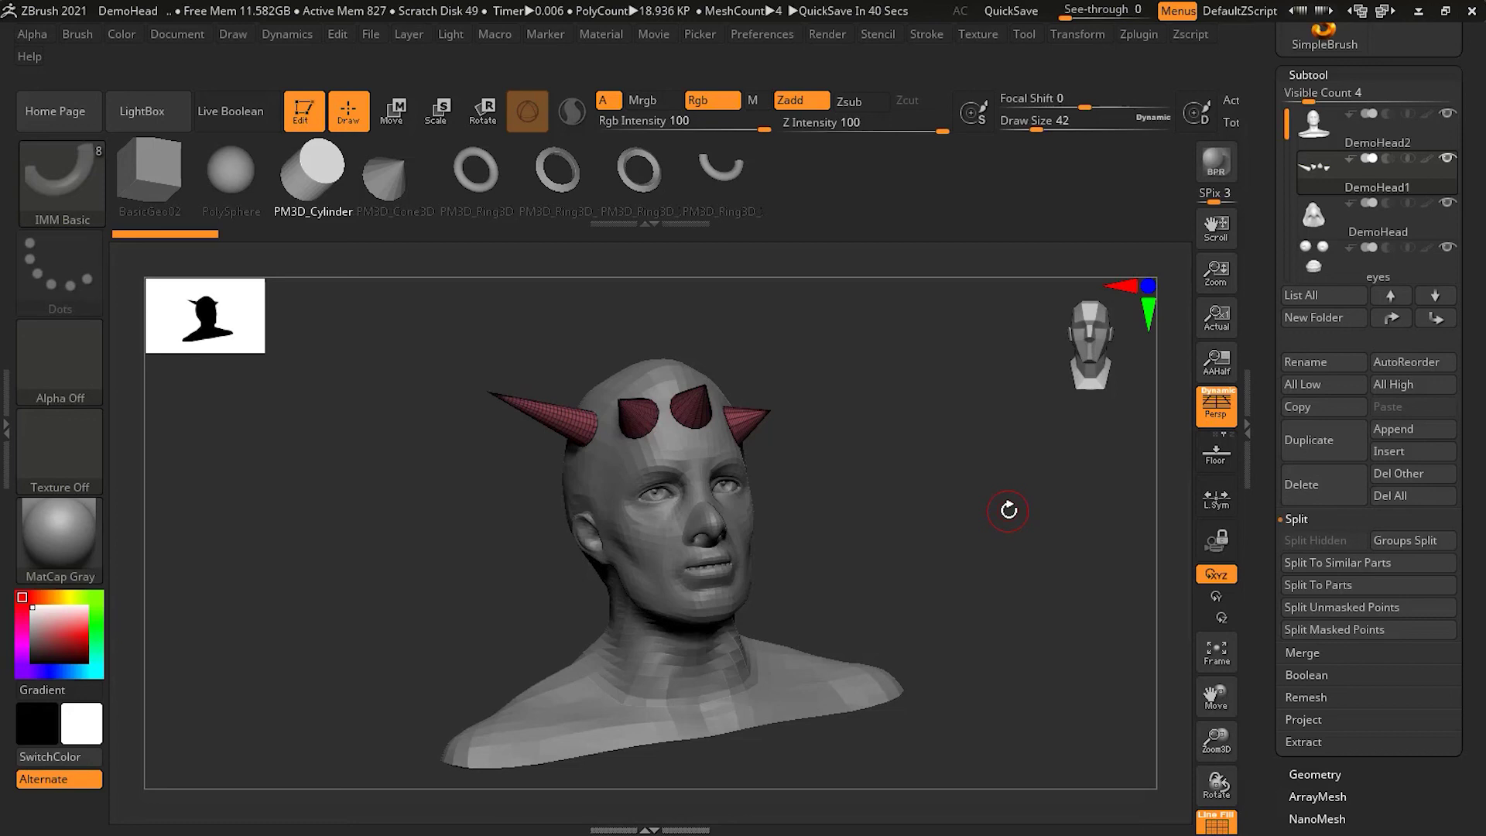
pyautogui.moveTo(1101, 530); pyautogui.dragTo(958, 567)
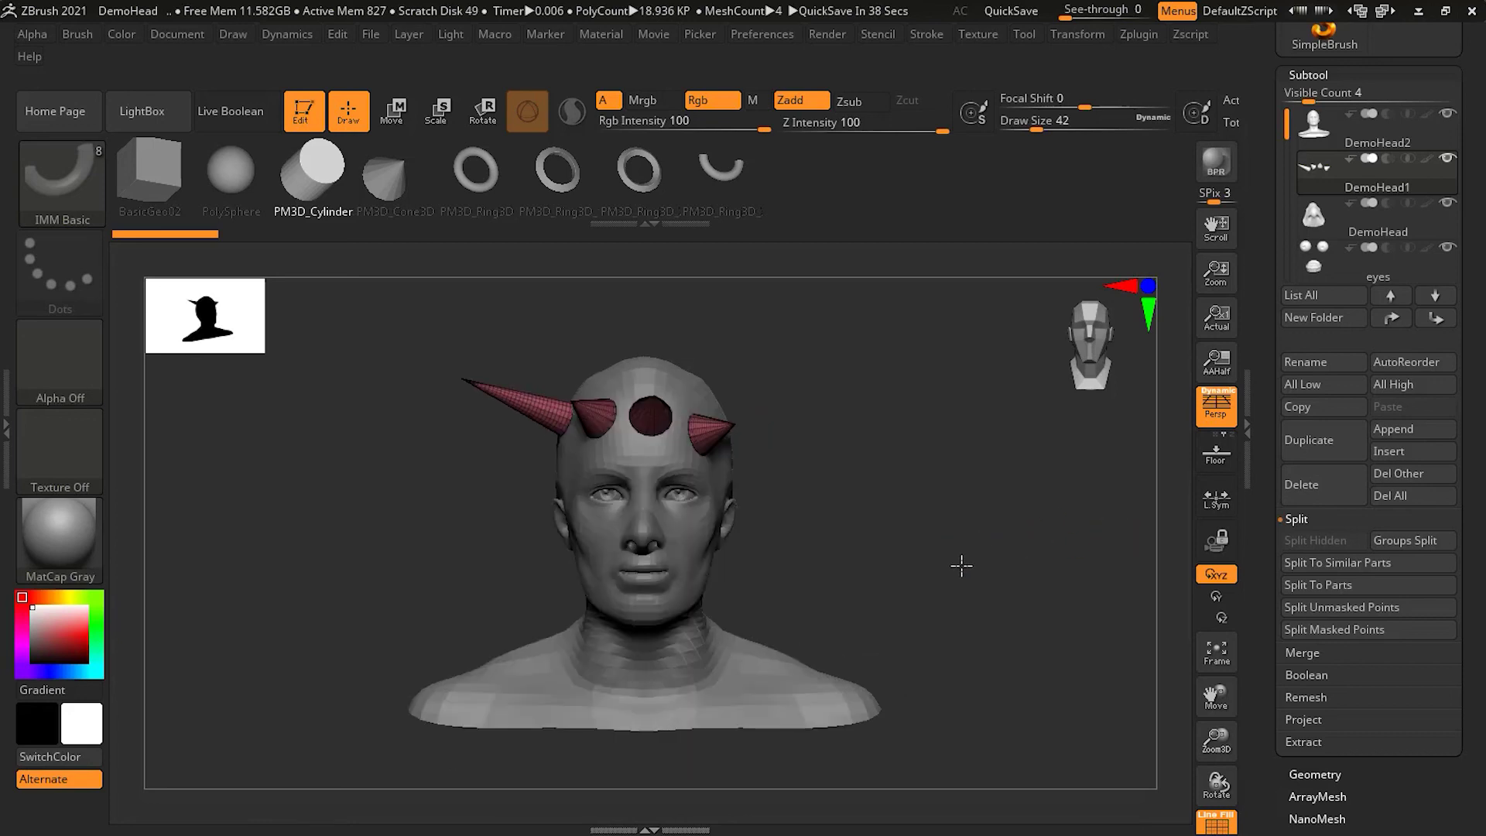
pyautogui.moveTo(852, 537); pyautogui.dragTo(888, 559)
pyautogui.moveTo(975, 541); pyautogui.dragTo(947, 541)
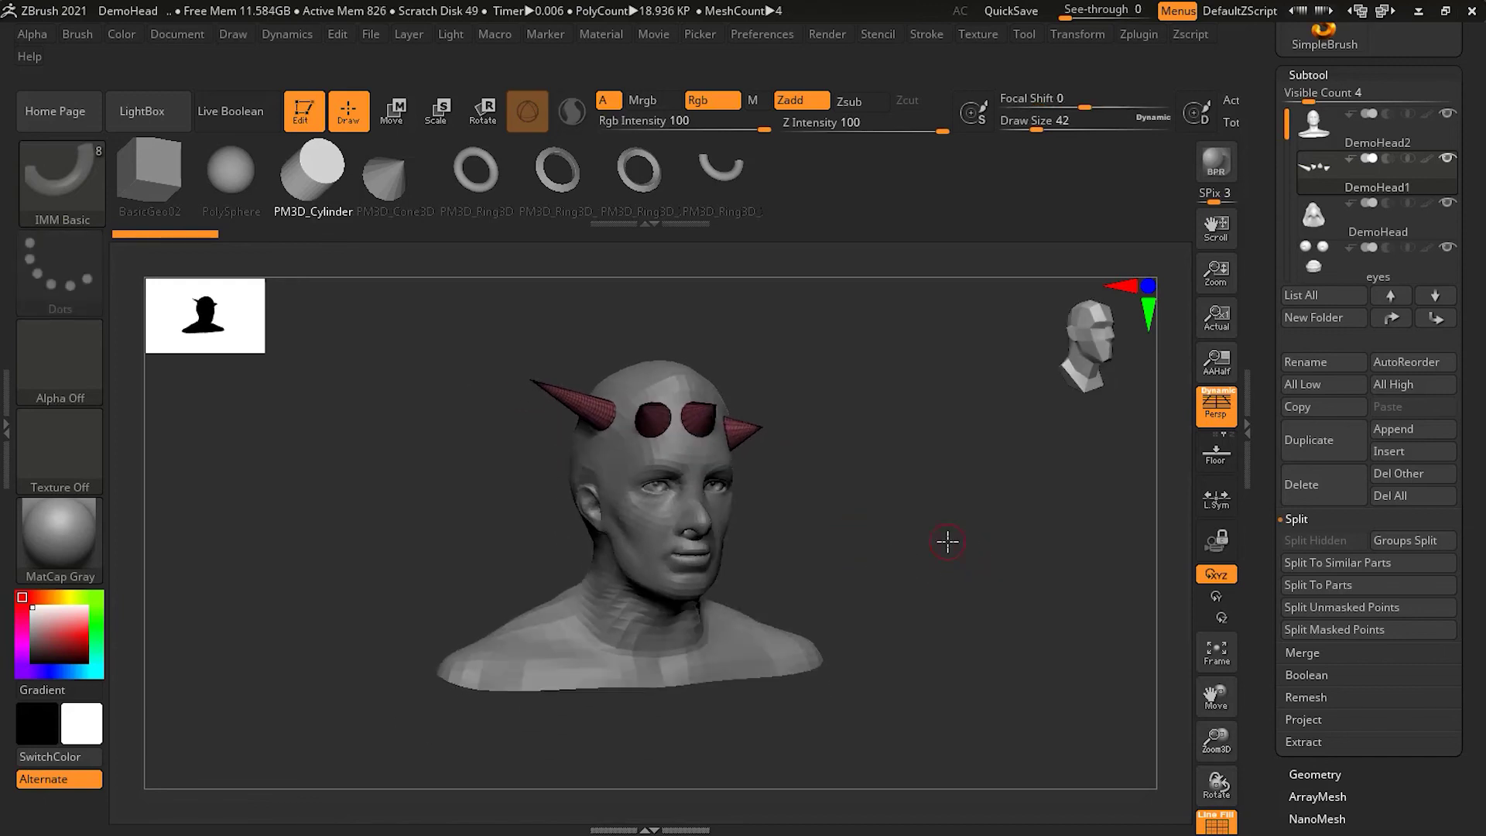